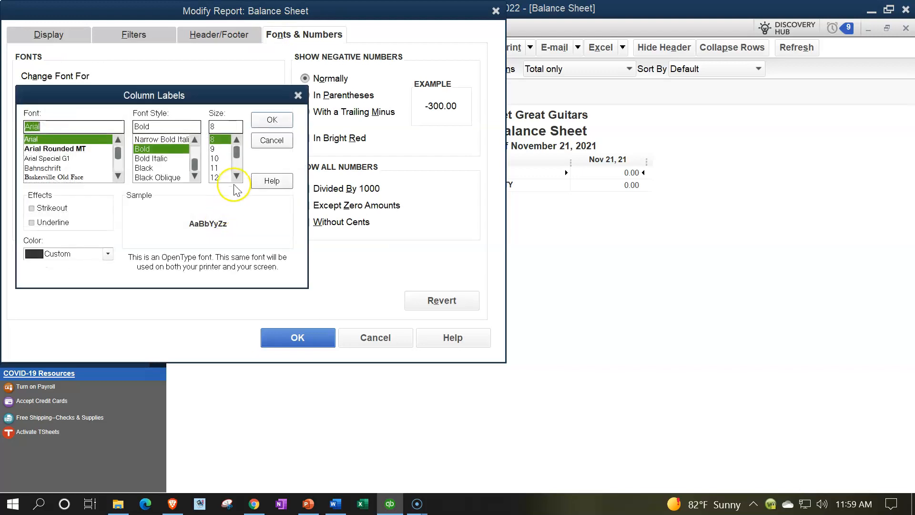
Set the Balance Sheet report's column label font size to 14 and apply the change to all related fonts.
{"action": "left_click", "coordinate": [221, 177]}
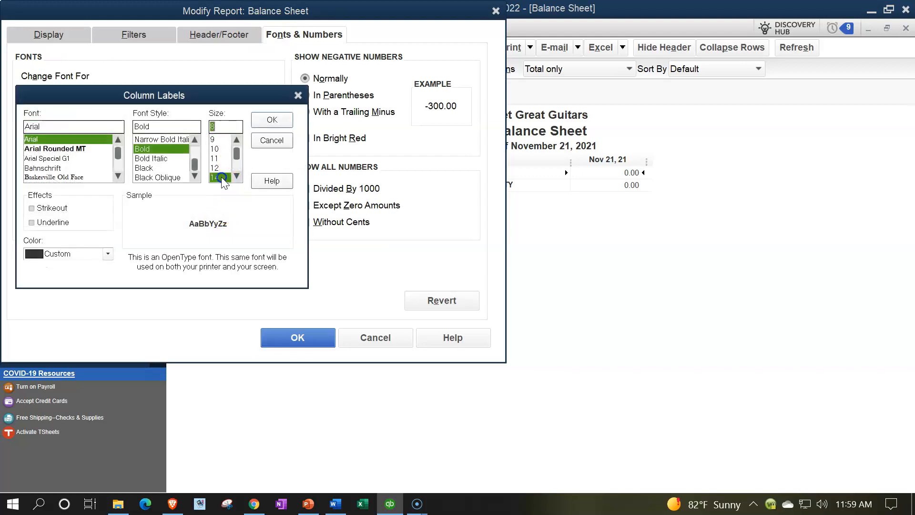
{"action": "left_click", "coordinate": [272, 119]}
{"action": "left_click", "coordinate": [404, 155]}
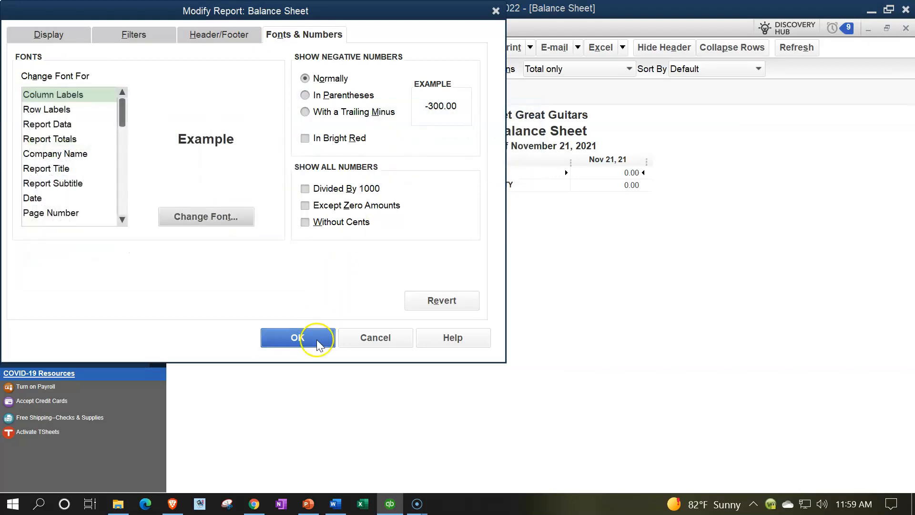
{"action": "left_click", "coordinate": [313, 338]}
Open the standard Profit & Loss report and set its date range from 01/01/2022 to 12/31/2022.
{"action": "left_click", "coordinate": [391, 30]}
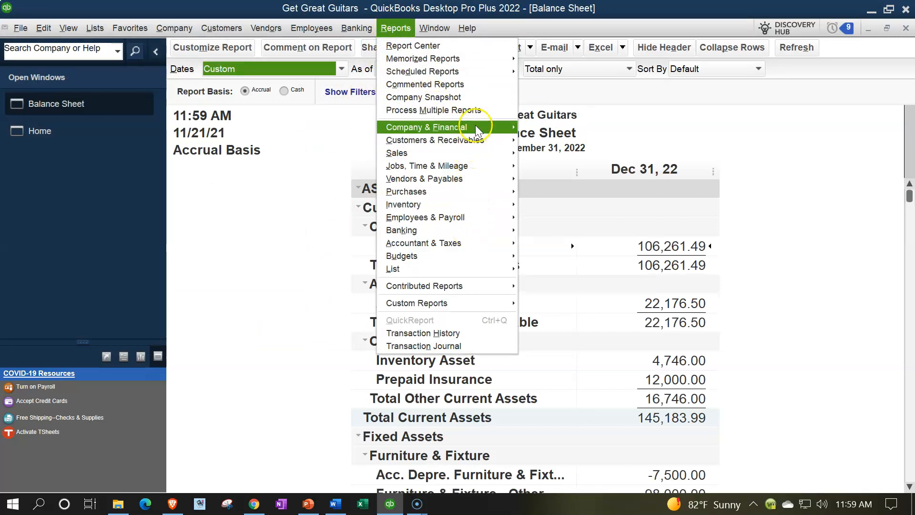
{"action": "mouse_move", "coordinate": [506, 127]}
{"action": "left_click", "coordinate": [533, 129]}
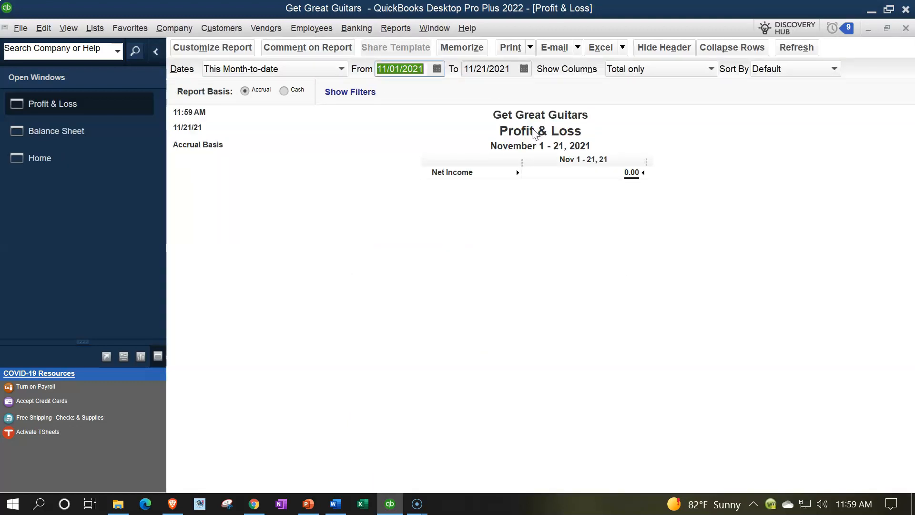
{"action": "type", "text": "01/01/202"}
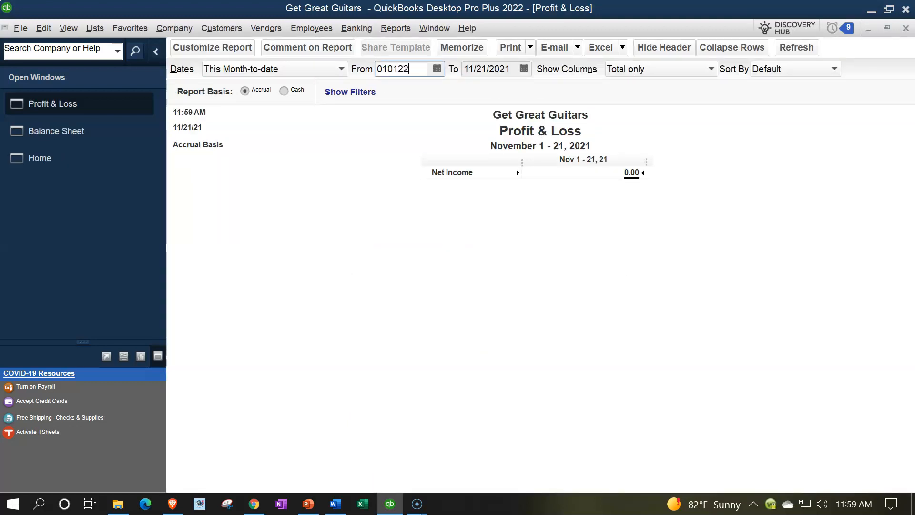
{"action": "key", "text": "Tab"}
{"action": "type", "text": "123122"}
{"action": "key", "text": "Tab"}
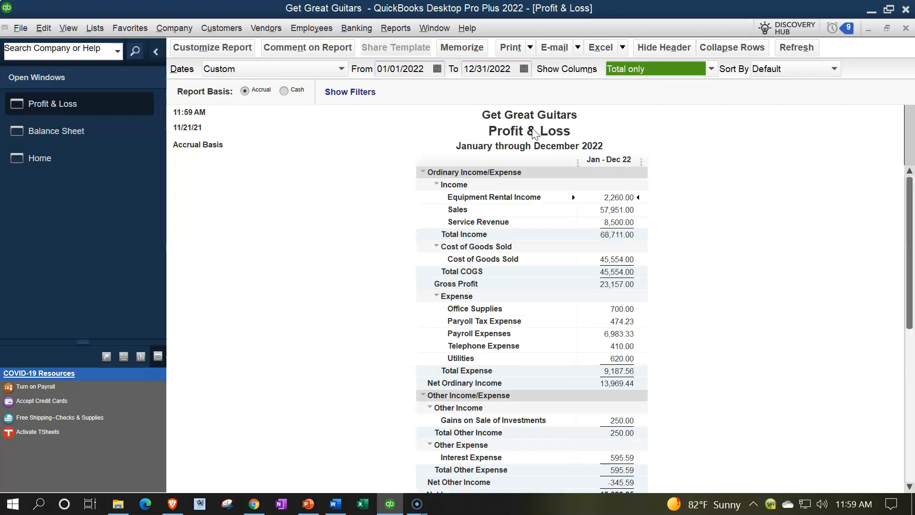
Customize the Profit & Loss report's fonts to size 14, applying the change to all related fonts.
{"action": "left_click", "coordinate": [231, 49]}
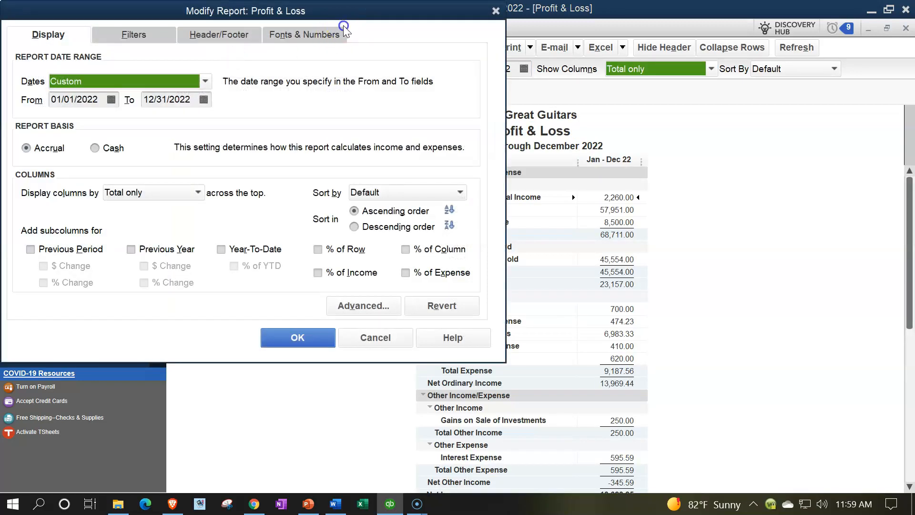
{"action": "left_click", "coordinate": [328, 35]}
{"action": "left_click", "coordinate": [244, 222]}
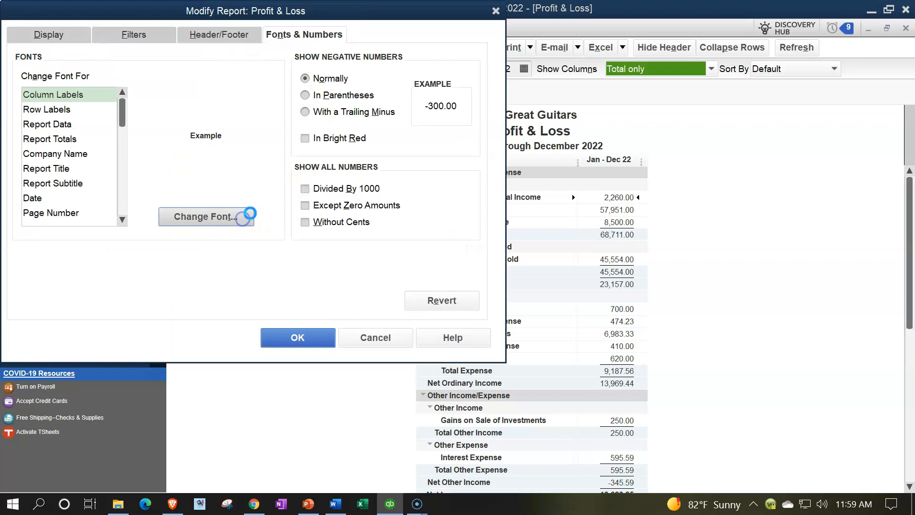
{"action": "left_click", "coordinate": [239, 177]}
{"action": "left_click", "coordinate": [215, 177]}
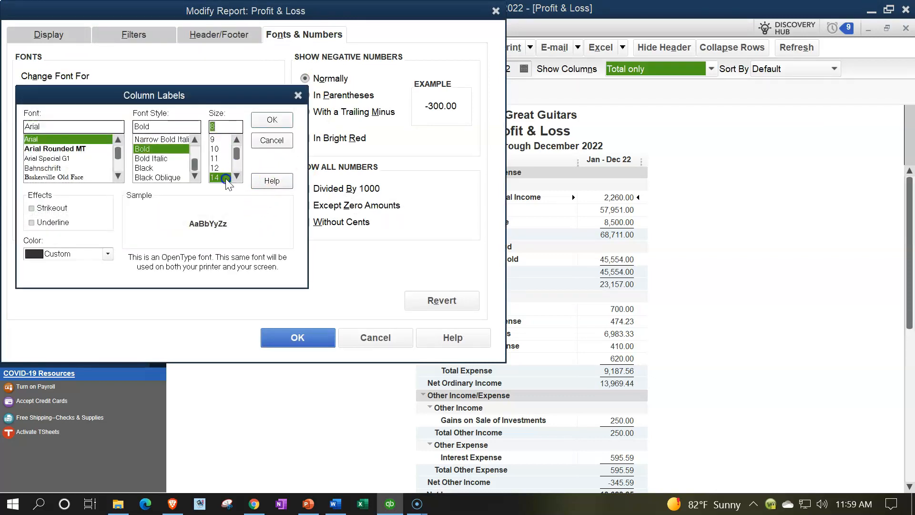
{"action": "left_click", "coordinate": [272, 120]}
{"action": "left_click", "coordinate": [405, 158]}
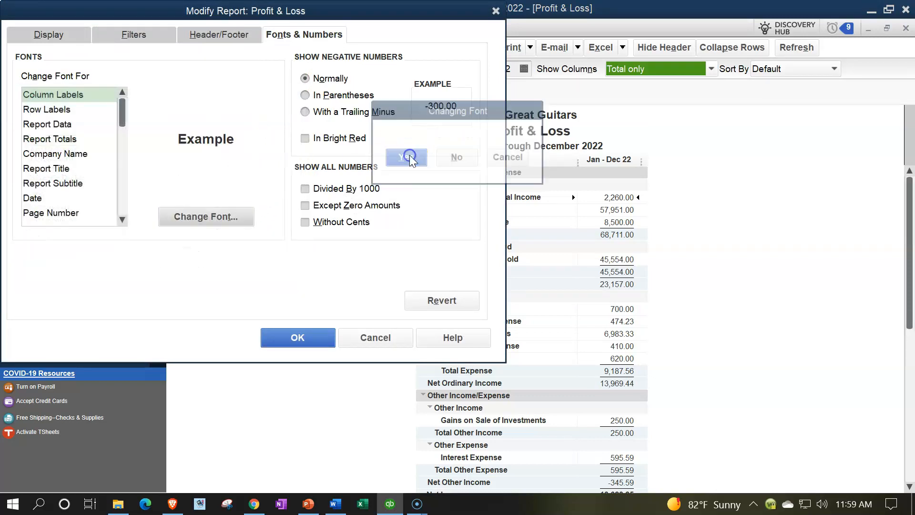
{"action": "left_click", "coordinate": [315, 334]}
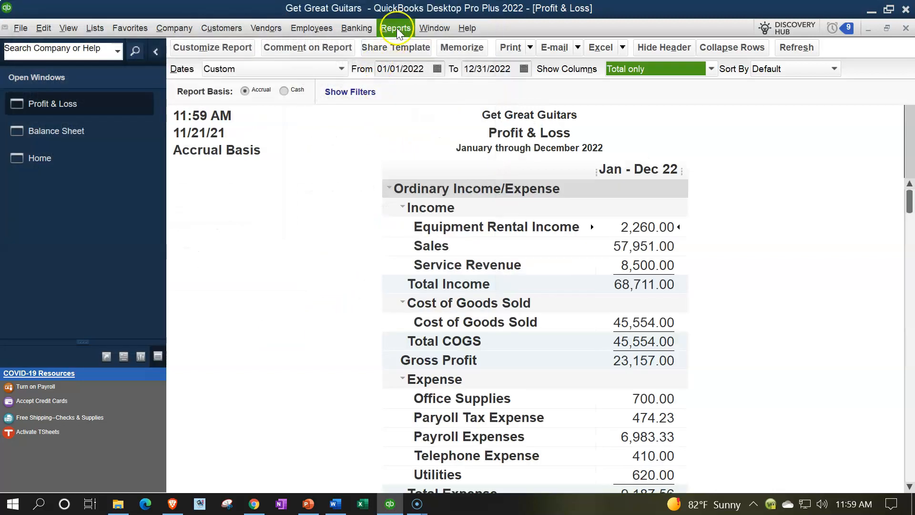
Open the Trial Balance report and set its date range from 01/01/2022 to 12/31/2022.
{"action": "left_click", "coordinate": [396, 28]}
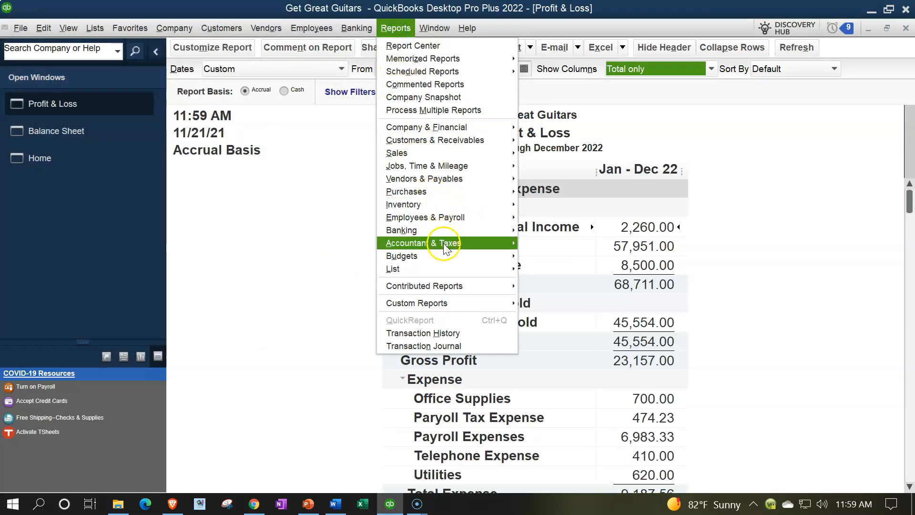
{"action": "mouse_move", "coordinate": [477, 243]}
{"action": "left_click", "coordinate": [537, 244]}
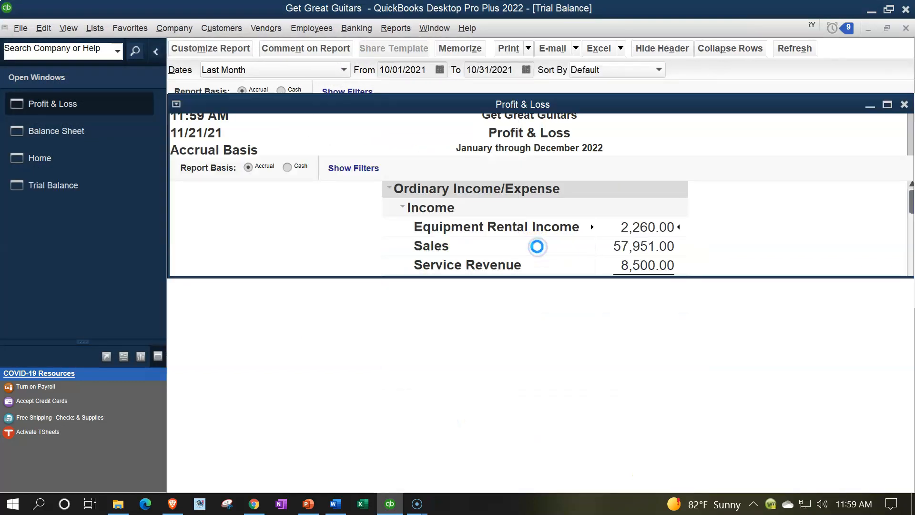
{"action": "type", "text": "01012022"}
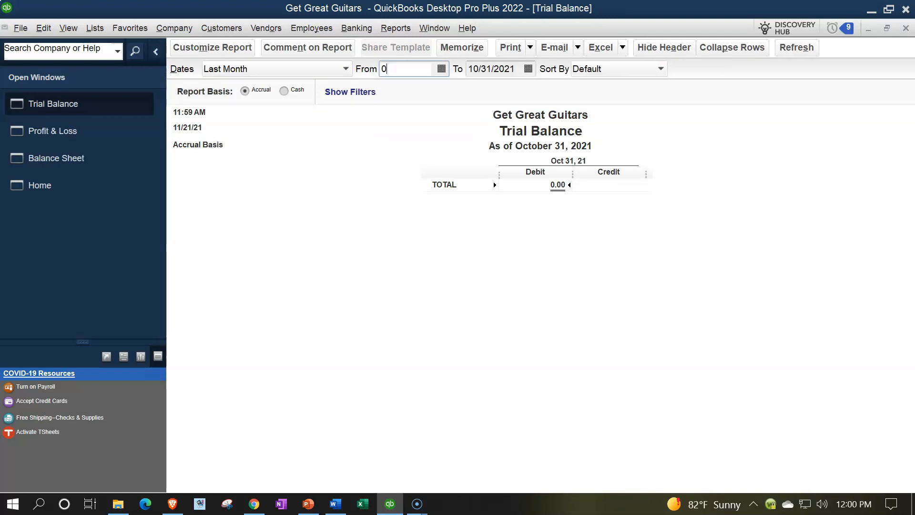
{"action": "key", "text": "Tab"}
{"action": "type", "text": "12/31/2022"}
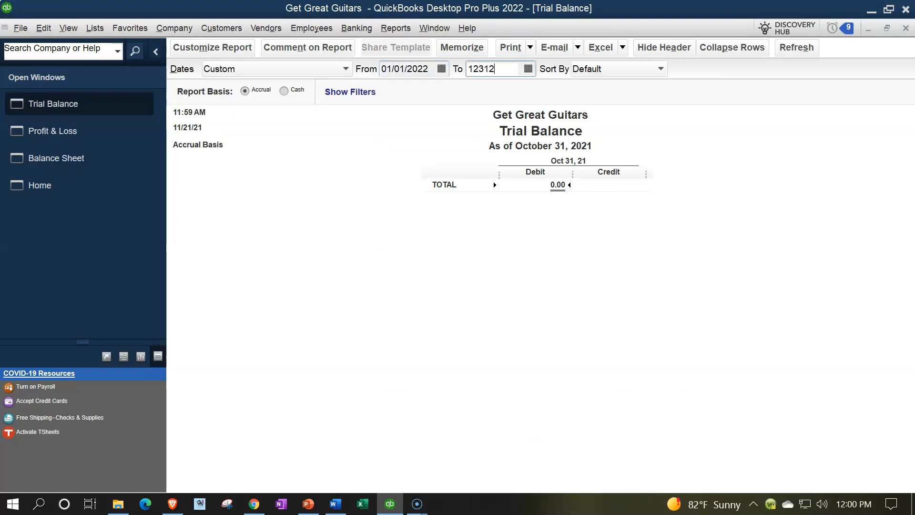
{"action": "key", "text": "Tab"}
Customize the Trial Balance report's fonts to size 14, applying the change to all related fonts.
{"action": "left_click", "coordinate": [256, 64]}
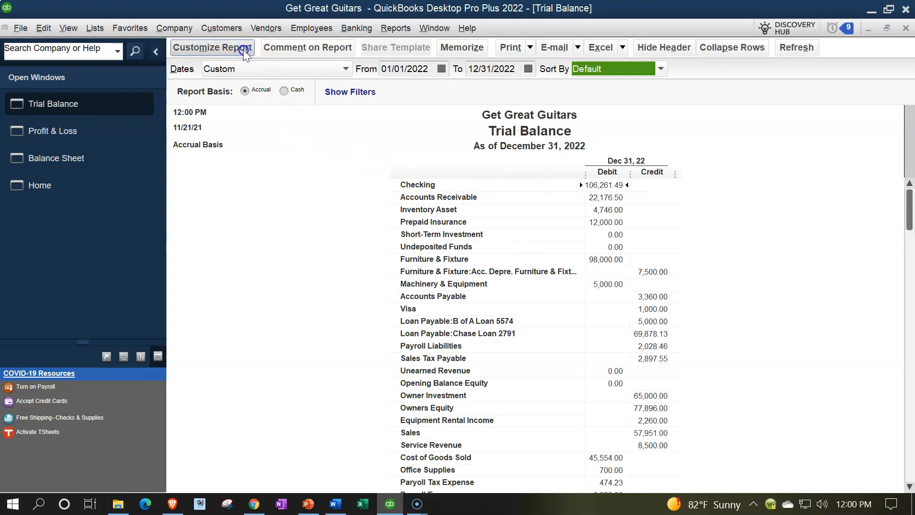
{"action": "left_click", "coordinate": [279, 38]}
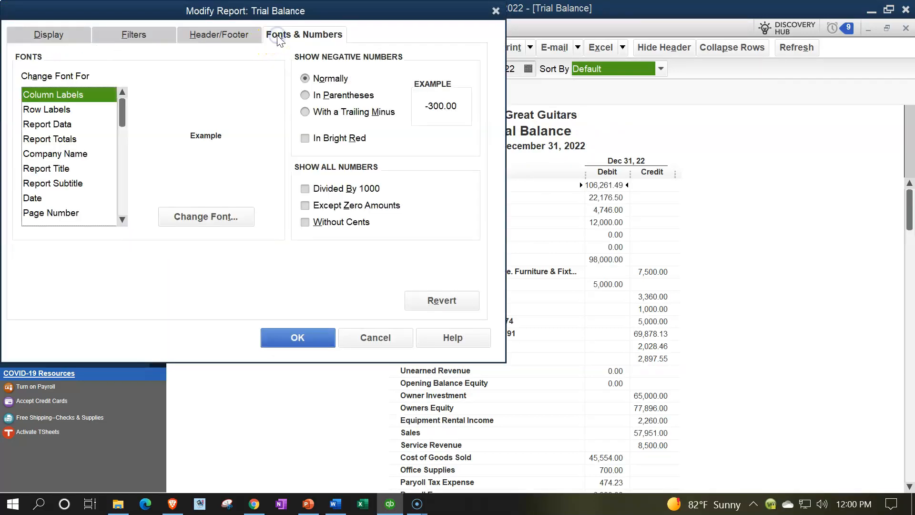
{"action": "left_click", "coordinate": [196, 216]}
{"action": "left_click", "coordinate": [236, 176]}
{"action": "left_click", "coordinate": [215, 177]}
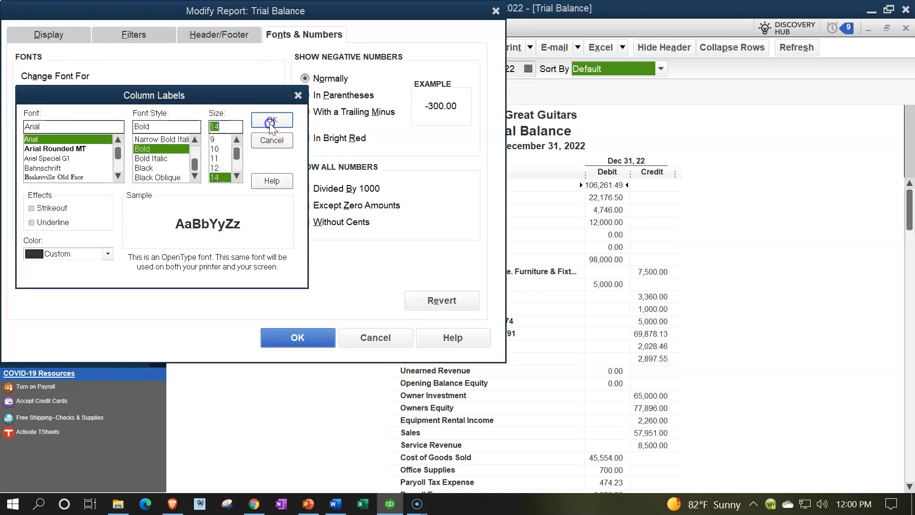
{"action": "left_click", "coordinate": [272, 120]}
{"action": "left_click", "coordinate": [400, 156]}
{"action": "left_click", "coordinate": [309, 336]}
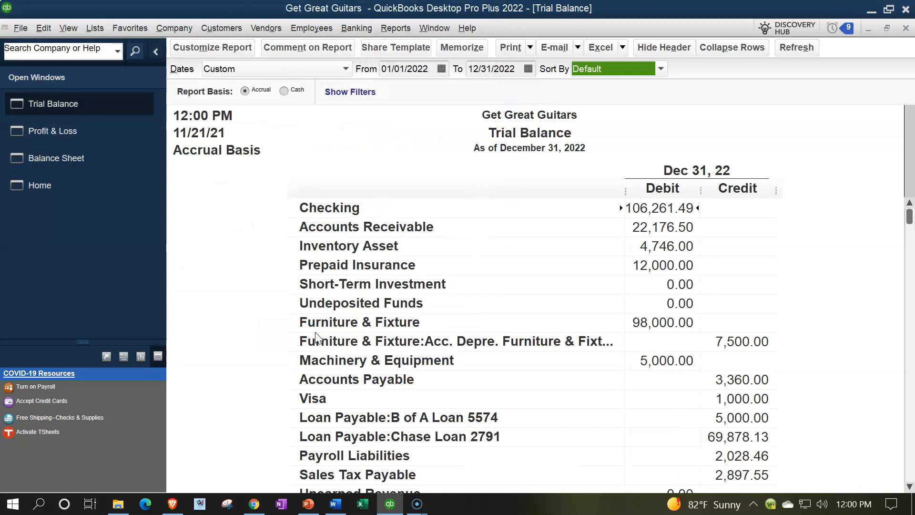
{"action": "left_click", "coordinate": [321, 334]}
Return to the home page and open a blank bill entry form from the vendor section.
{"action": "left_click", "coordinate": [50, 189]}
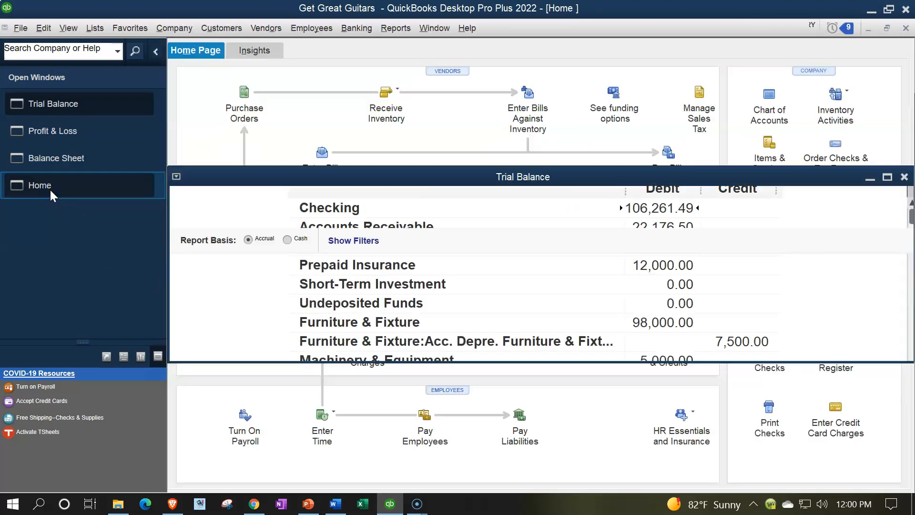
{"action": "left_click", "coordinate": [270, 235]}
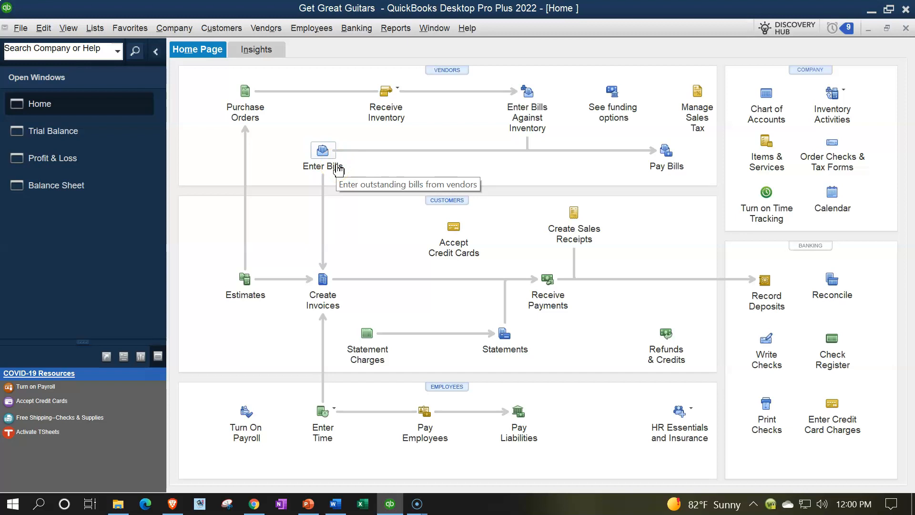
{"action": "left_click", "coordinate": [664, 155]}
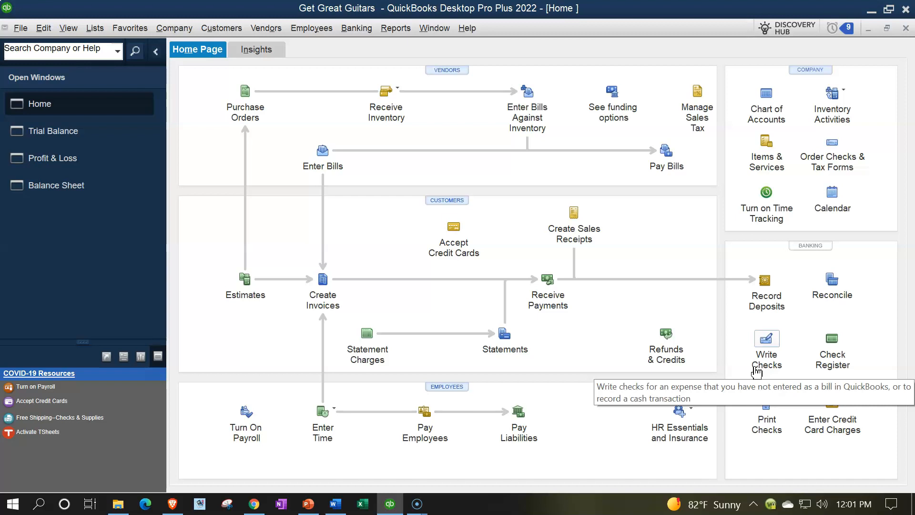
{"action": "left_click", "coordinate": [333, 162]}
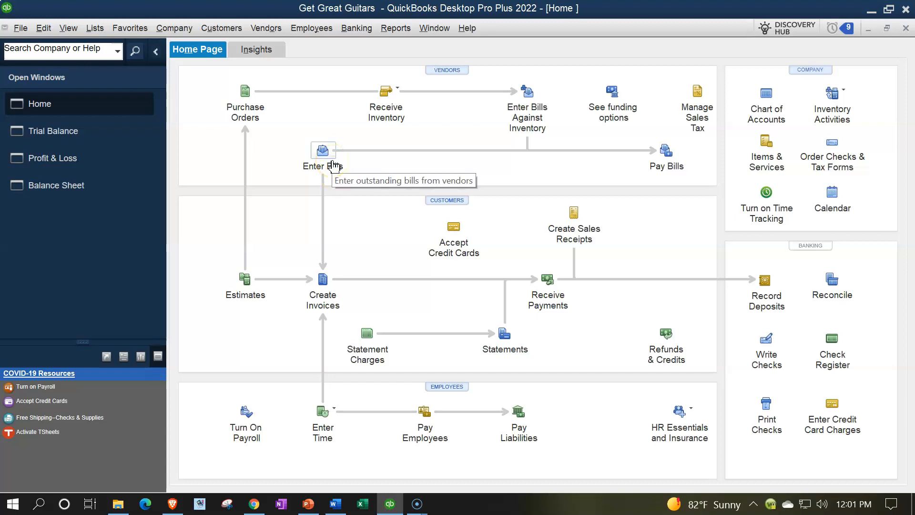
{"action": "left_click", "coordinate": [333, 164]}
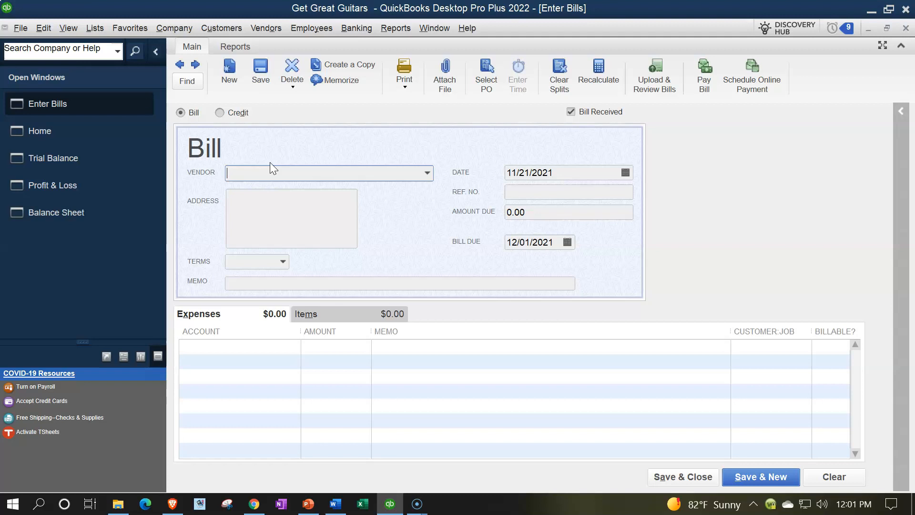
Select Verizon as the bill's vendor and set the bill date to 02/28/2022.
{"action": "left_click", "coordinate": [426, 173]}
{"action": "left_click", "coordinate": [428, 173]}
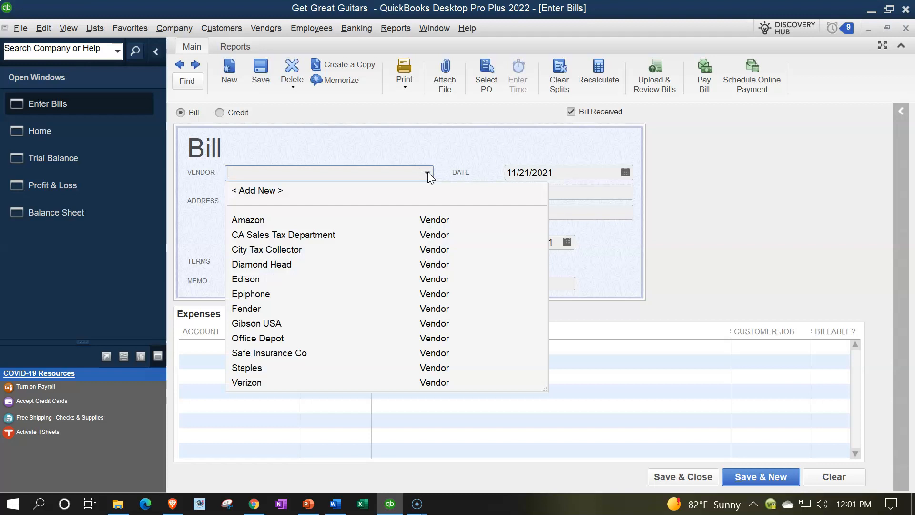
{"action": "type", "text": "Ver"}
{"action": "key", "text": "Tab"}
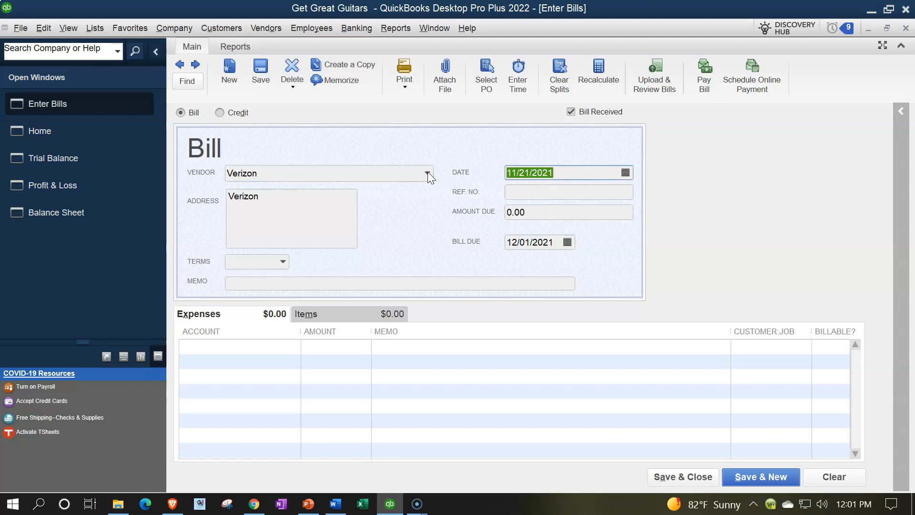
{"action": "type", "text": "02/28/20"}
{"action": "type", "text": "2"}
{"action": "key", "text": "Tab"}
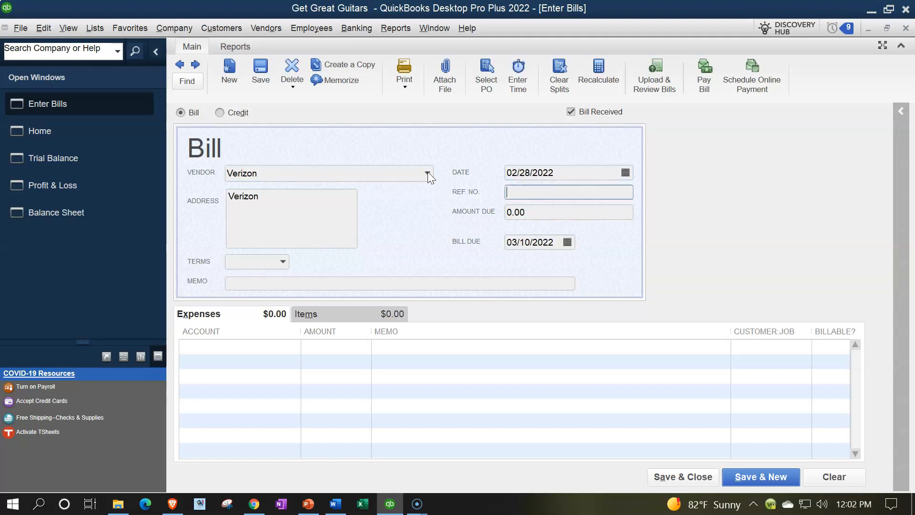
Enter 360.00 as the amount due on the Verizon bill and set its terms to Net 15.
{"action": "key", "text": "Tab"}
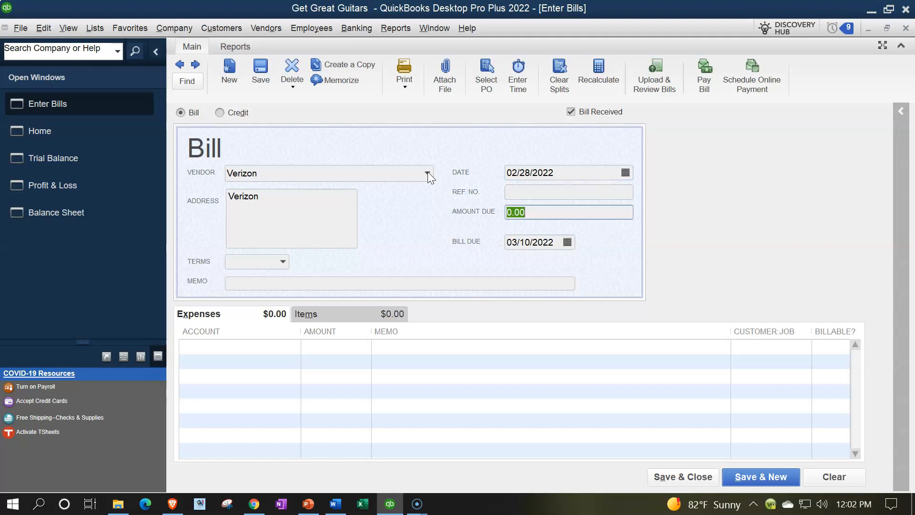
{"action": "type", "text": "361"}
{"action": "key", "text": "BackSpace"}
{"action": "type", "text": "0"}
{"action": "key", "text": "Tab"}
{"action": "key", "text": "Tab"}
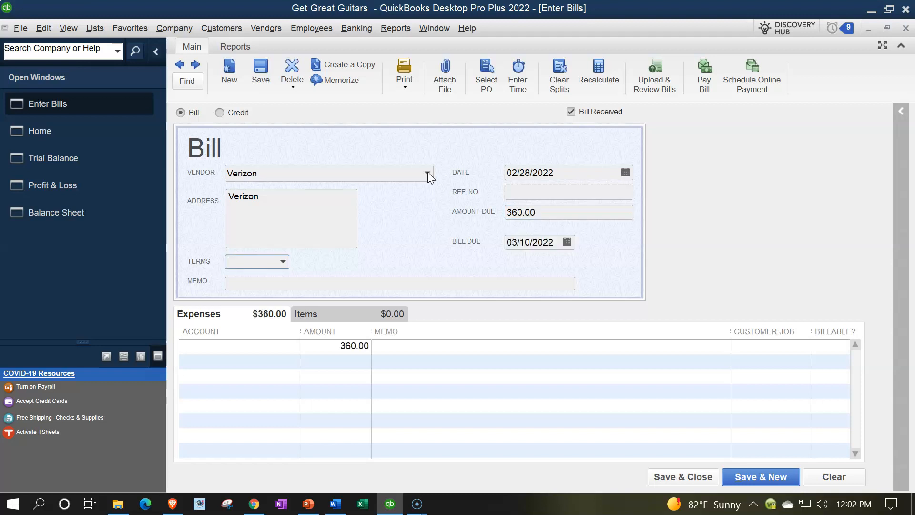
{"action": "left_click", "coordinate": [285, 262]}
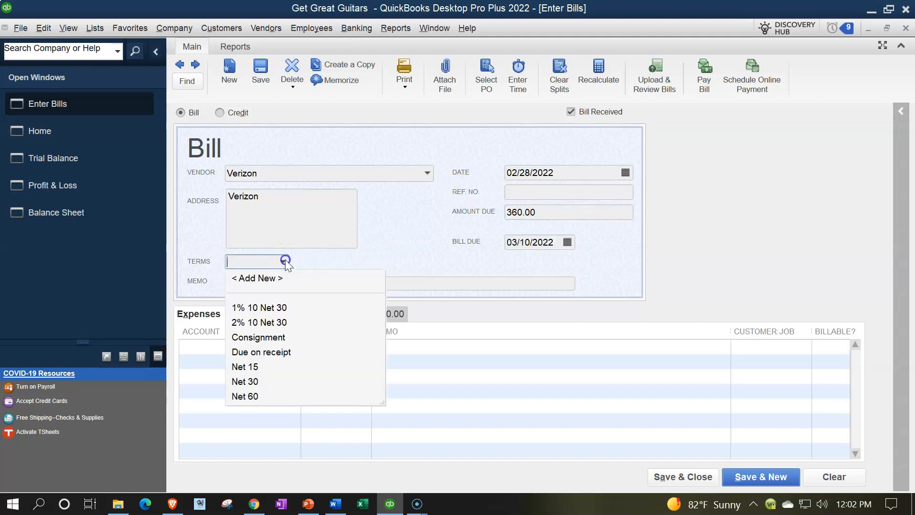
{"action": "left_click", "coordinate": [254, 366]}
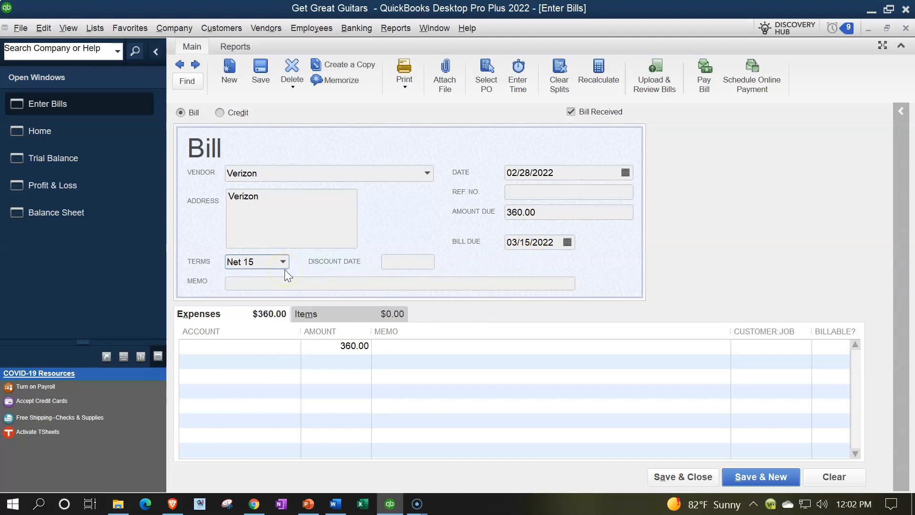
Activate the bill's first expense account line and bring up the list of active vendors in the Vendor Center.
{"action": "left_click", "coordinate": [265, 345]}
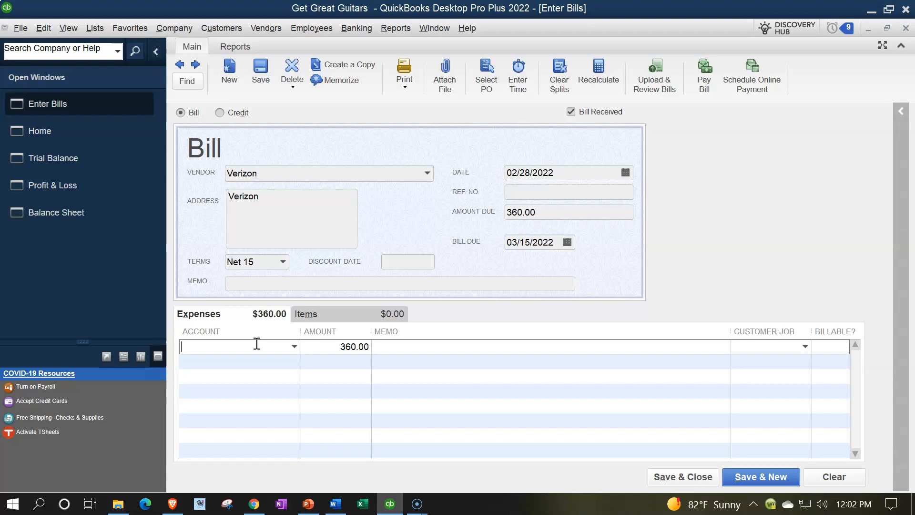
{"action": "left_click", "coordinate": [250, 347]}
{"action": "left_click", "coordinate": [263, 27]}
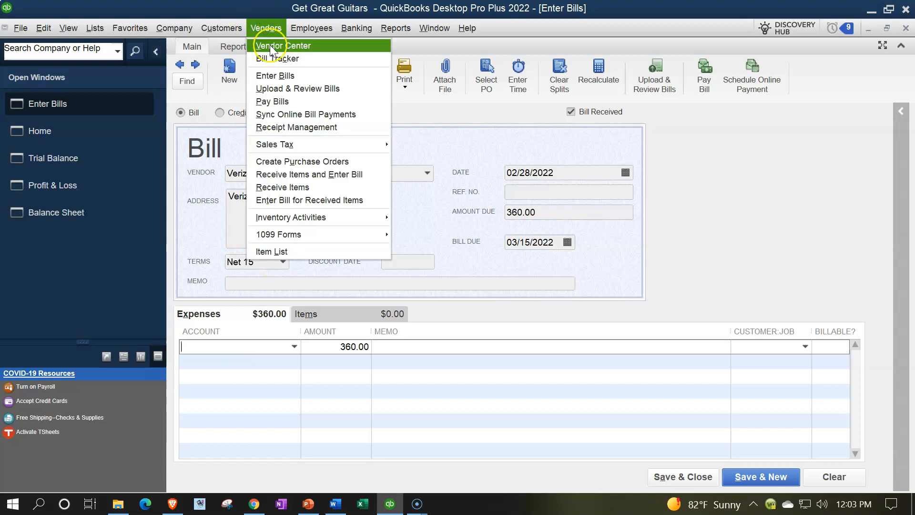
{"action": "left_click", "coordinate": [270, 45]}
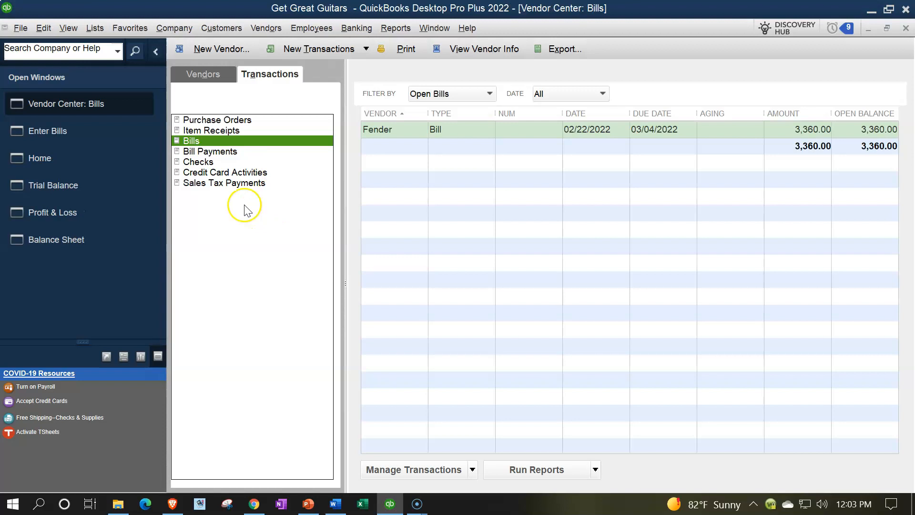
{"action": "left_click", "coordinate": [197, 73]}
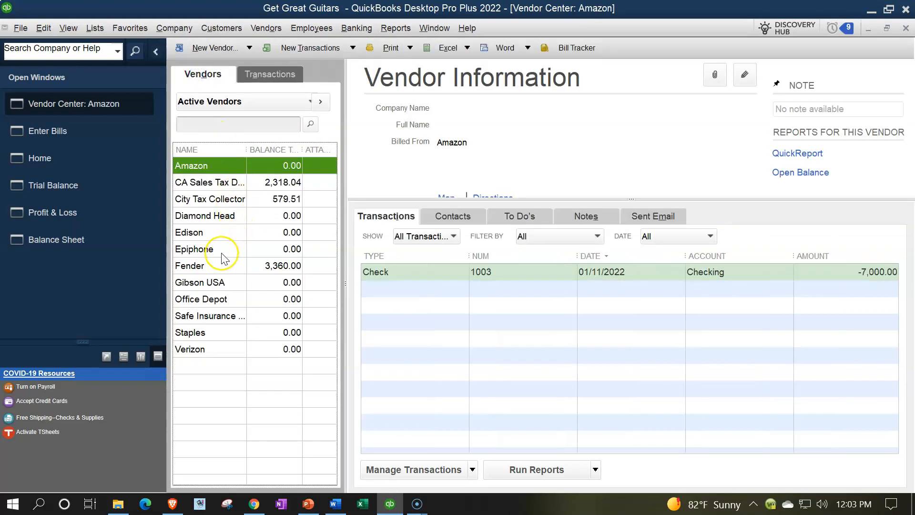
Widen the vendor name column, review the earlier Verizon check in the Vendor Center, and return to the bill.
{"action": "left_click_drag", "start_coordinate": [247, 150], "coordinate": [274, 151]}
{"action": "left_click", "coordinate": [224, 349]}
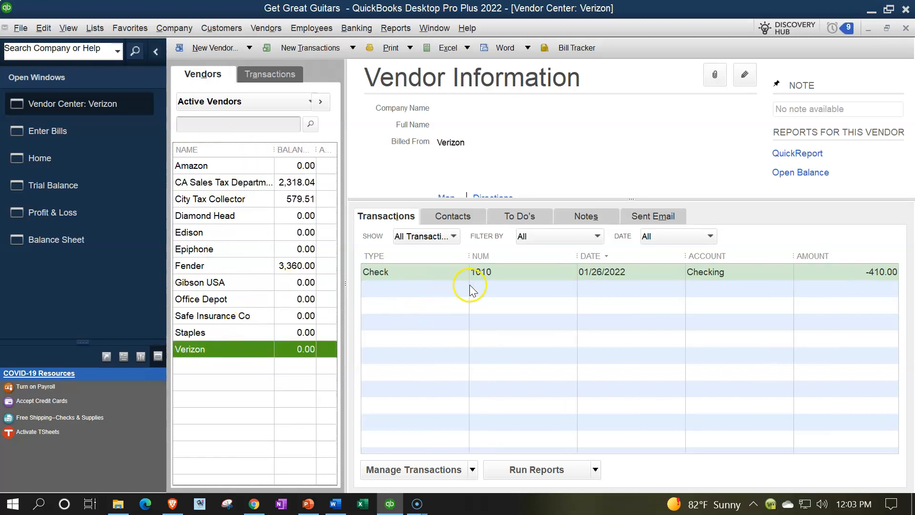
{"action": "left_click", "coordinate": [490, 275]}
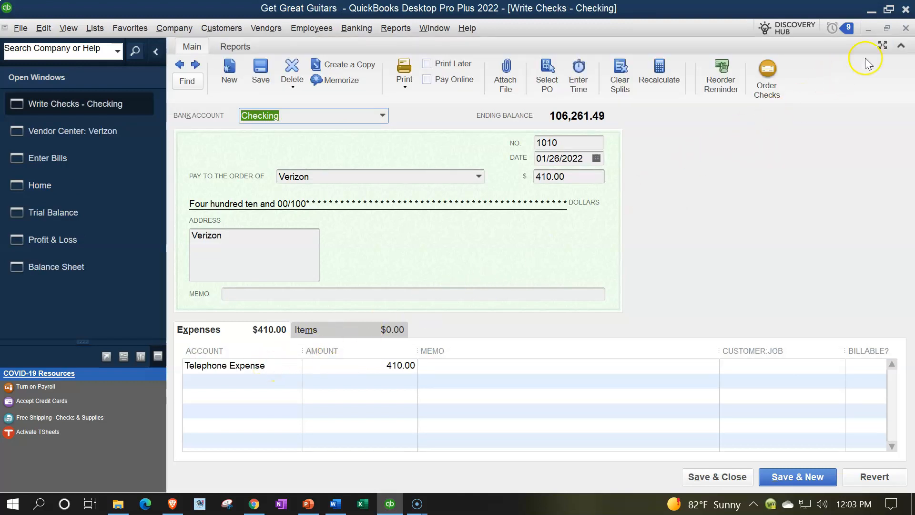
{"action": "left_click", "coordinate": [906, 27]}
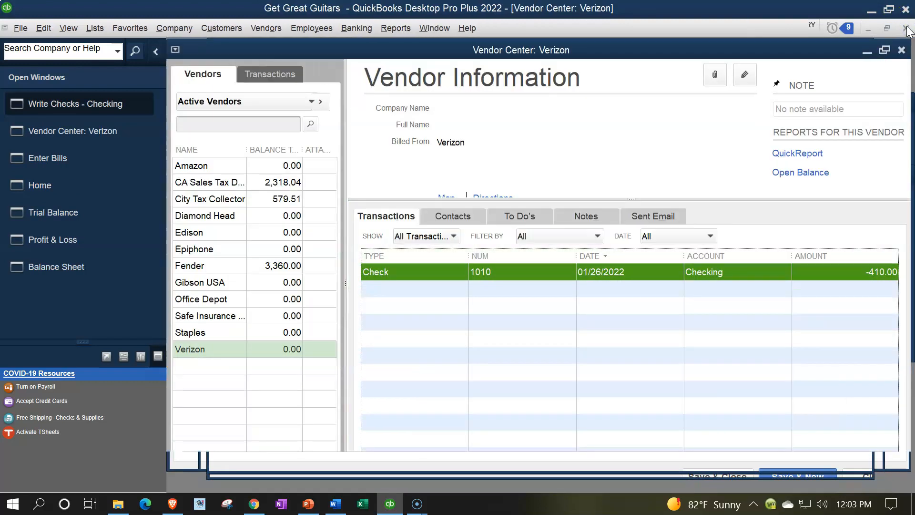
{"action": "left_click", "coordinate": [906, 28]}
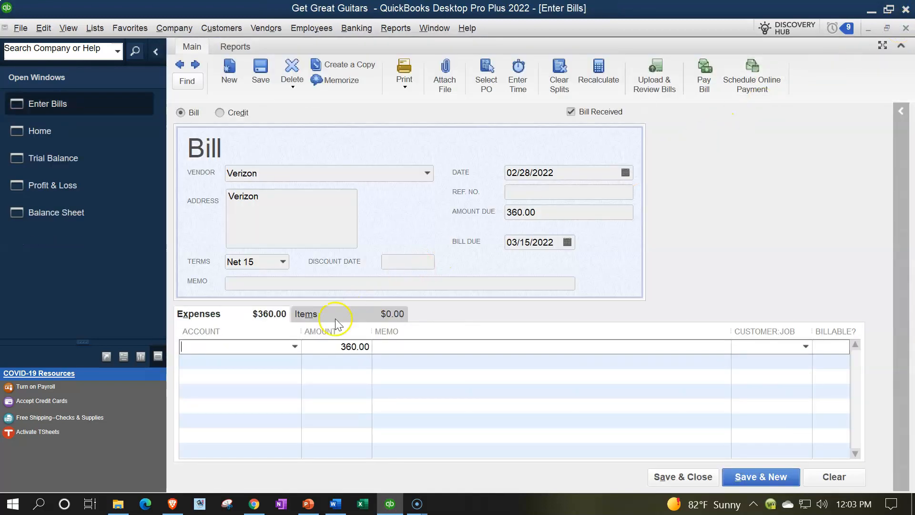
Assign the Verizon bill to Telephone Expense, save and close it, and make the changed vendor terms permanent.
{"action": "type", "text": "Telephone Expense"}
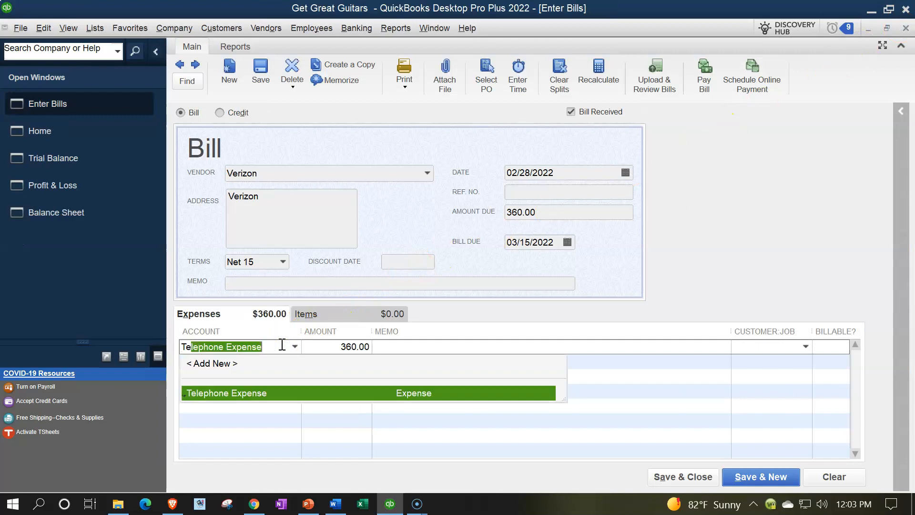
{"action": "key", "text": "Tab"}
{"action": "key", "text": "Tab"}
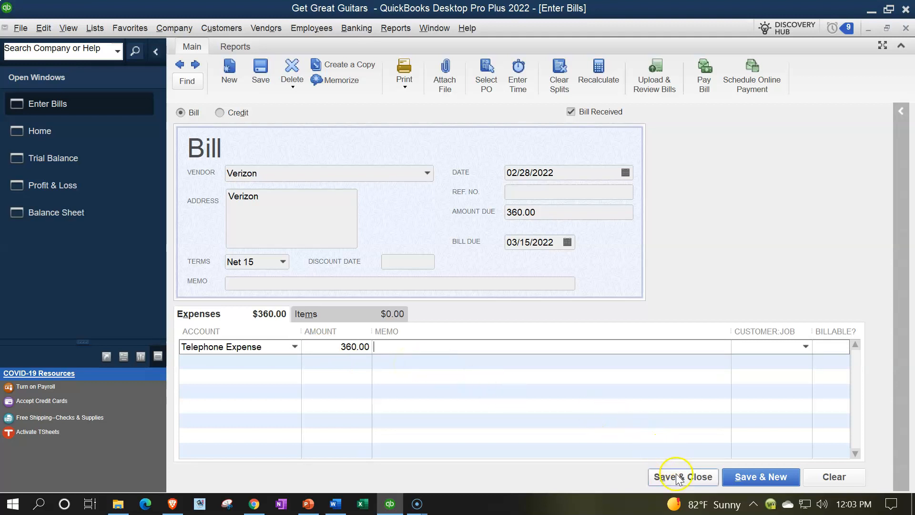
{"action": "left_click", "coordinate": [703, 477]}
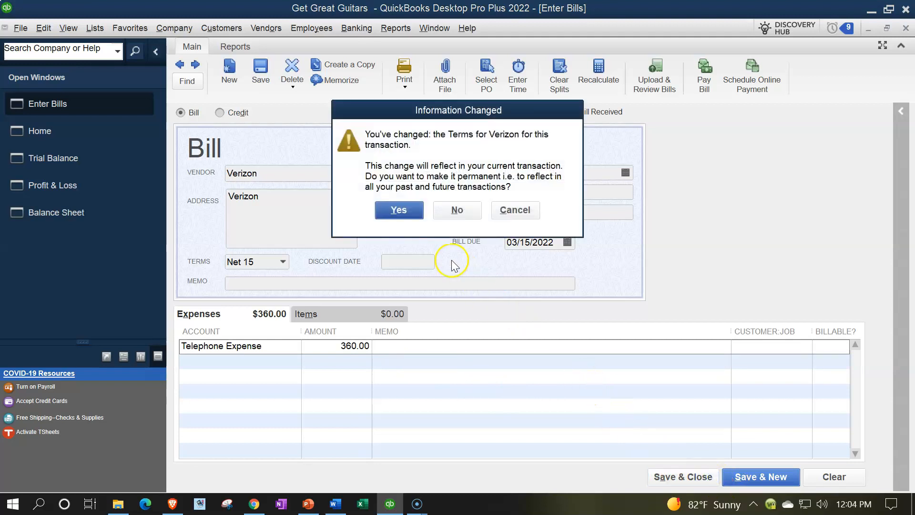
{"action": "left_click", "coordinate": [412, 211]}
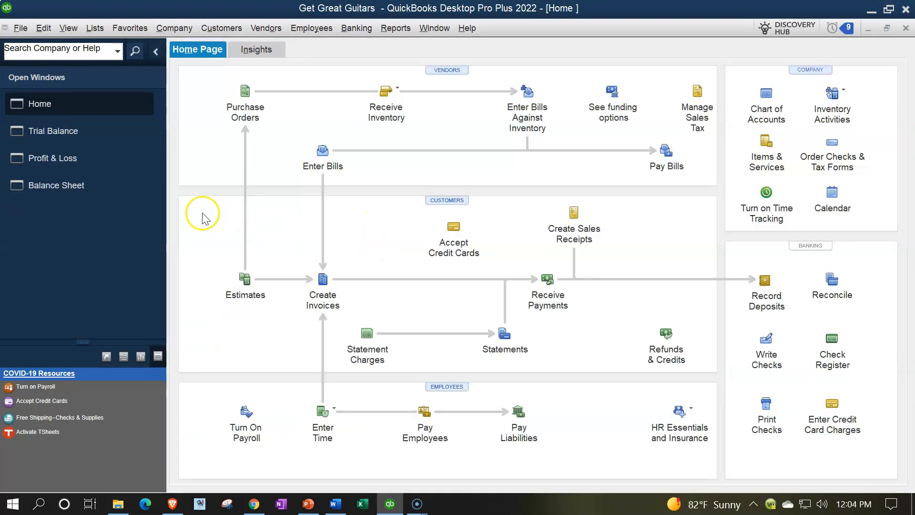
Examine the transactions behind Accounts Payable in the Trial Balance and check the Telephone Expense line.
{"action": "left_click", "coordinate": [57, 132]}
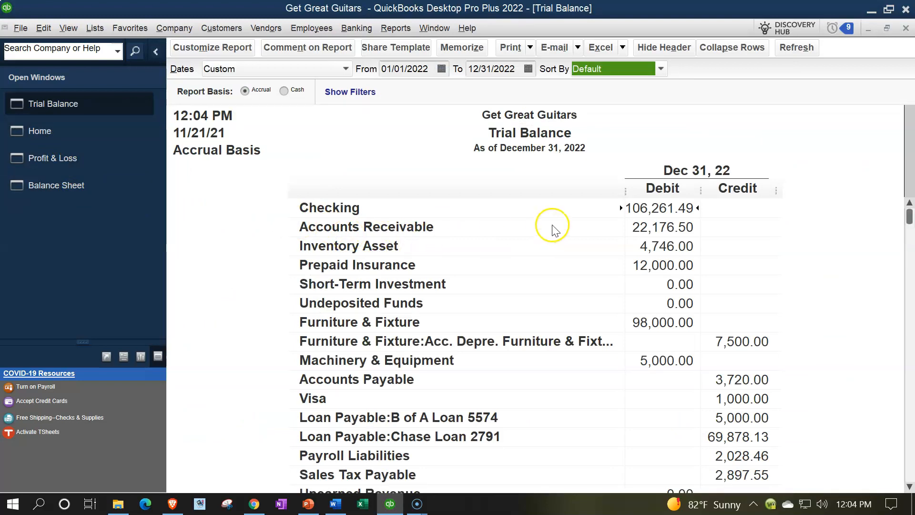
{"action": "scroll", "coordinate": [587, 314], "scroll_direction": "down", "scroll_amount": 3}
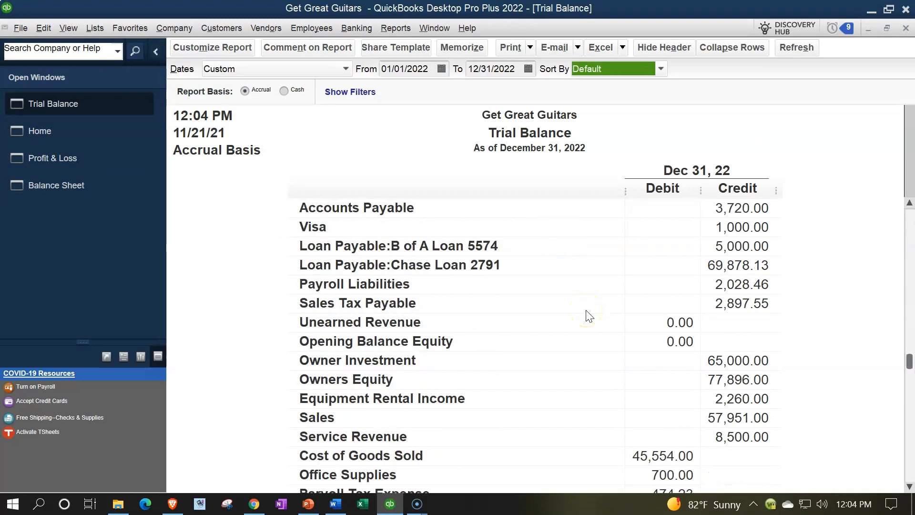
{"action": "left_click", "coordinate": [584, 317]}
{"action": "double_click", "coordinate": [728, 200]}
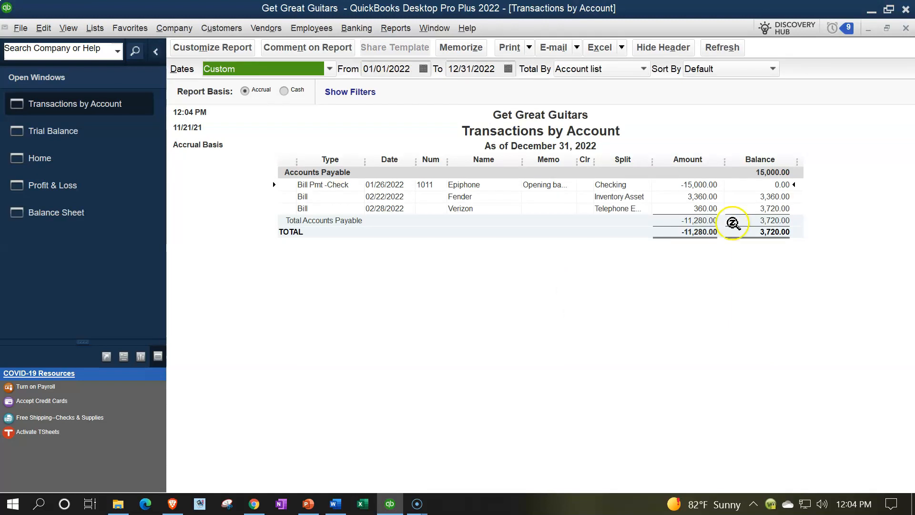
{"action": "left_click", "coordinate": [706, 209]}
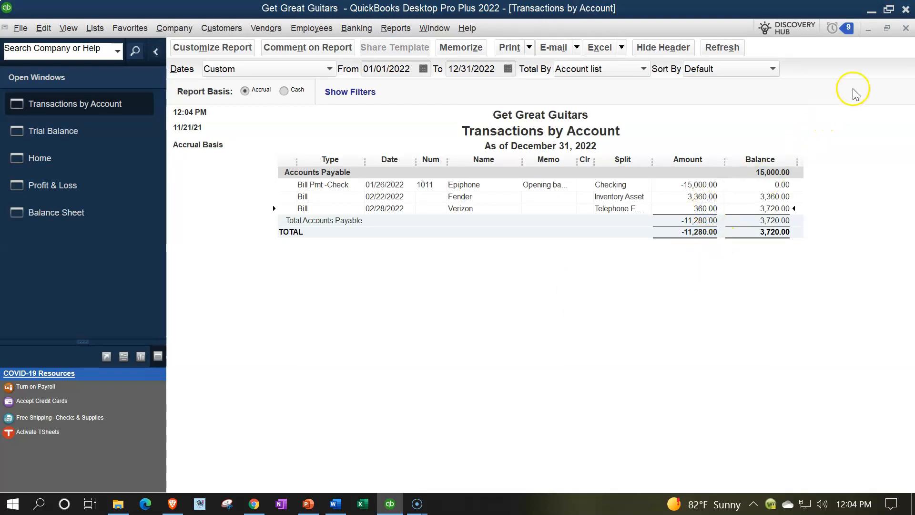
{"action": "left_click", "coordinate": [906, 28]}
{"action": "scroll", "coordinate": [678, 206], "scroll_direction": "down", "scroll_amount": 3}
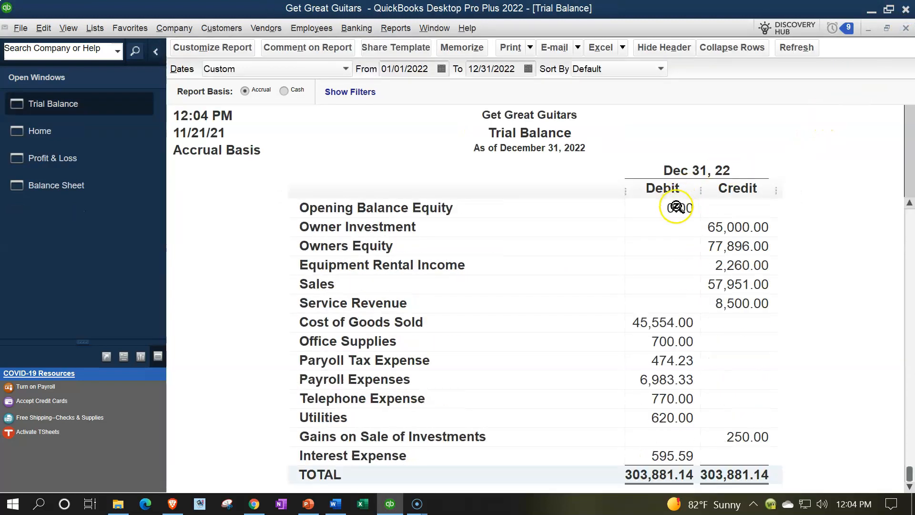
{"action": "left_click", "coordinate": [648, 394]}
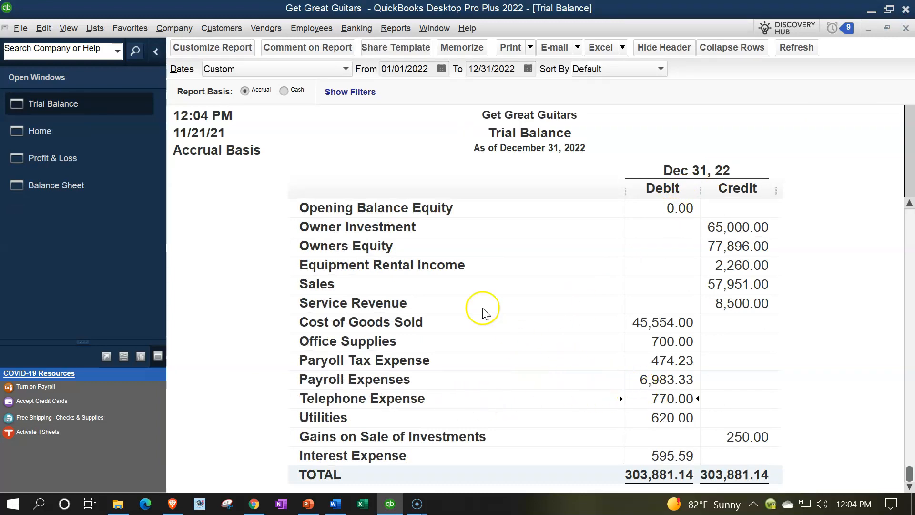
Examine the transaction detail behind Telephone Expense in the Profit & Loss report, and close the detail report.
{"action": "left_click", "coordinate": [73, 164]}
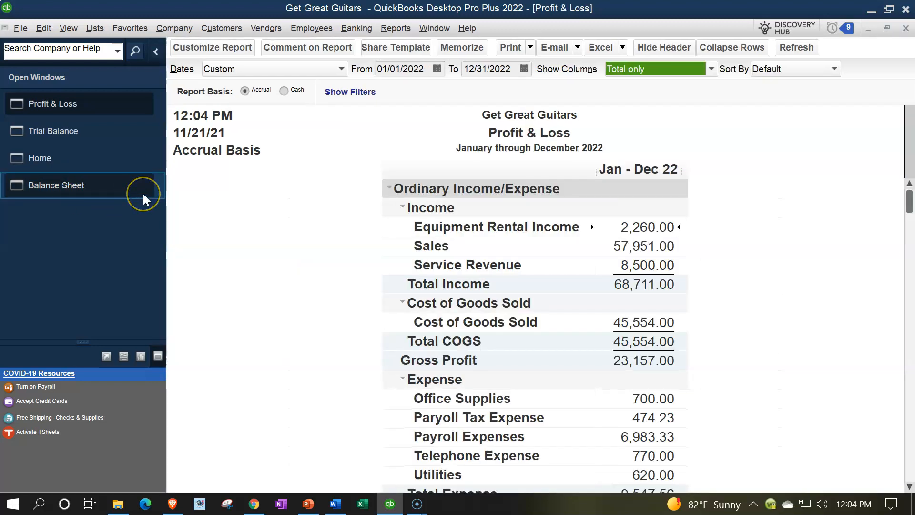
{"action": "left_click", "coordinate": [420, 69]}
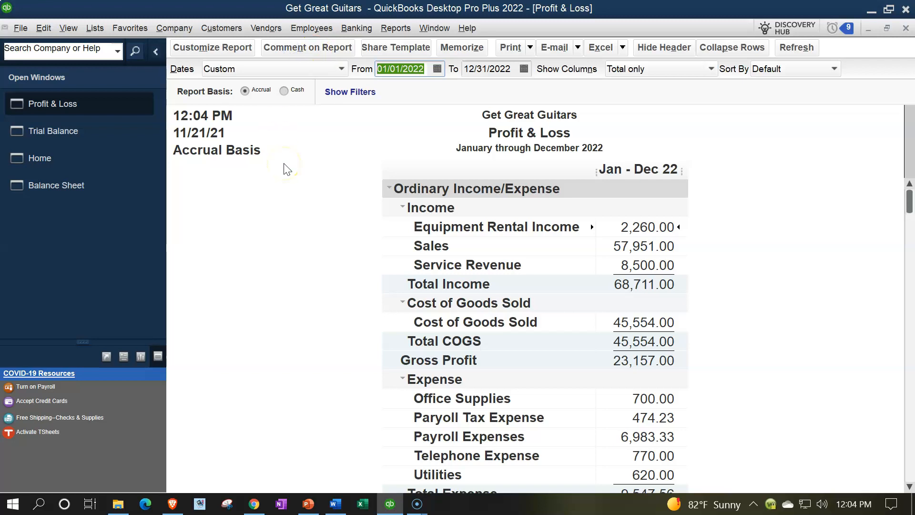
{"action": "scroll", "coordinate": [312, 226], "scroll_direction": "down", "scroll_amount": 6}
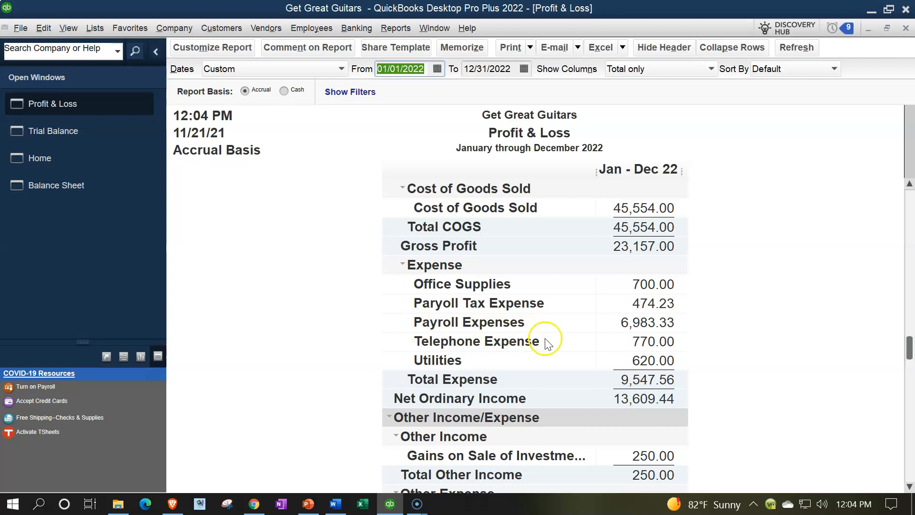
{"action": "left_click", "coordinate": [654, 344]}
{"action": "double_click", "coordinate": [654, 343]}
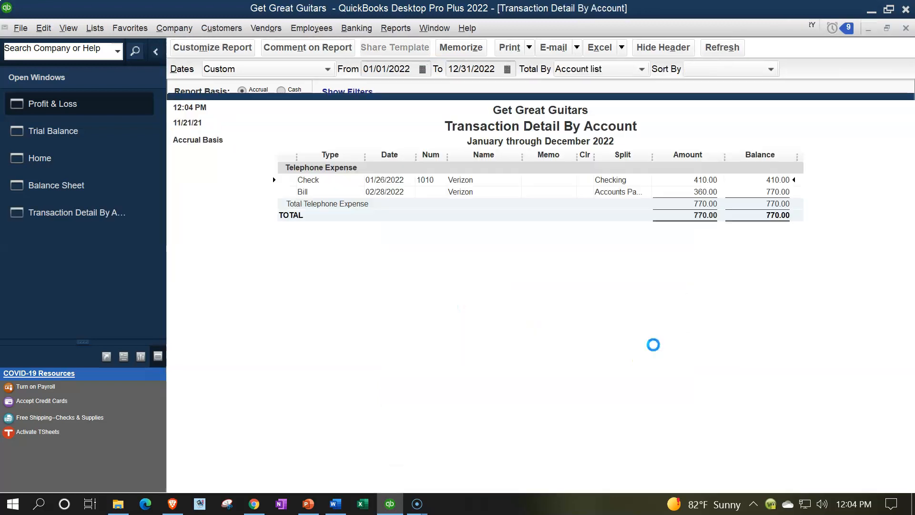
{"action": "left_click", "coordinate": [351, 190]}
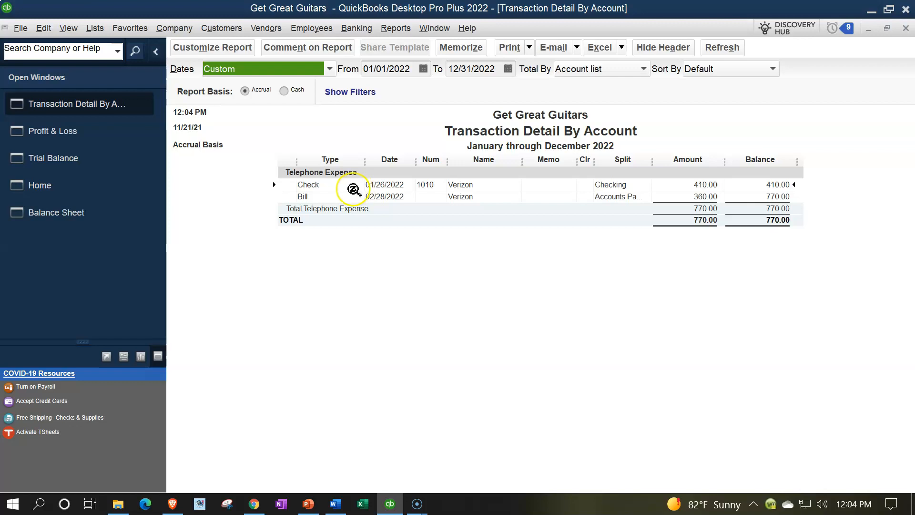
{"action": "left_click", "coordinate": [351, 210]}
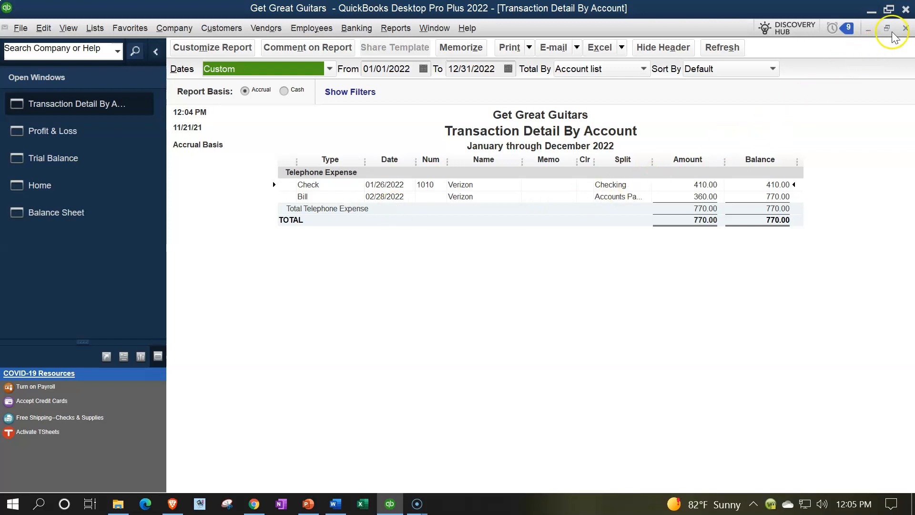
{"action": "left_click", "coordinate": [905, 28]}
Open a new bill from the home page and quick-add Spectrum as its vendor.
{"action": "left_click", "coordinate": [72, 161]}
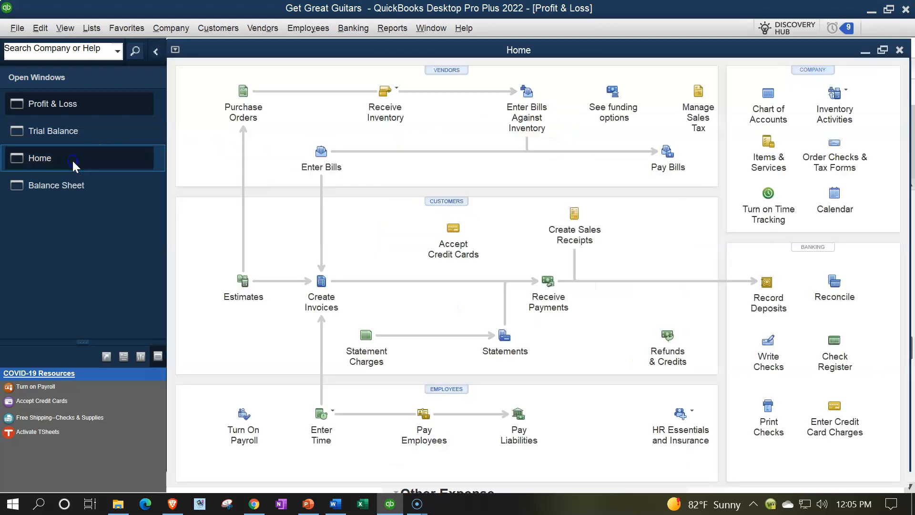
{"action": "left_click", "coordinate": [328, 155]}
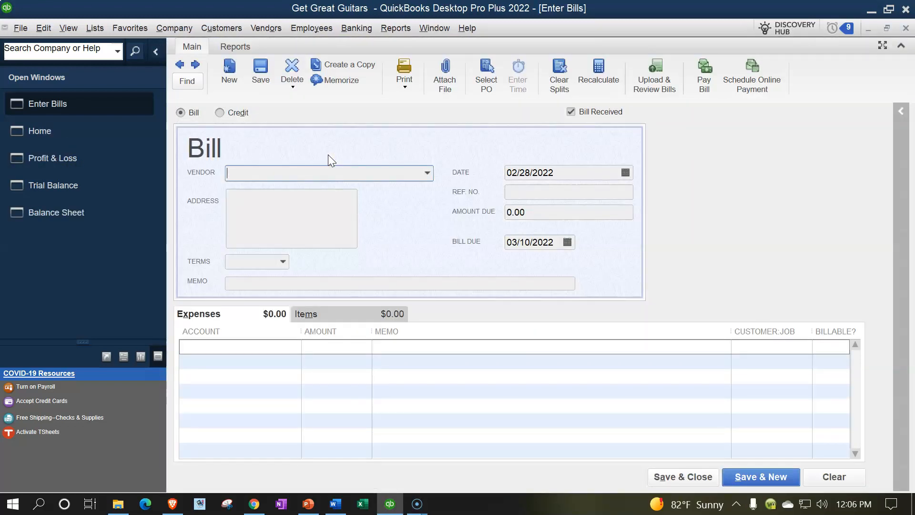
{"action": "type", "text": "Spectrum"}
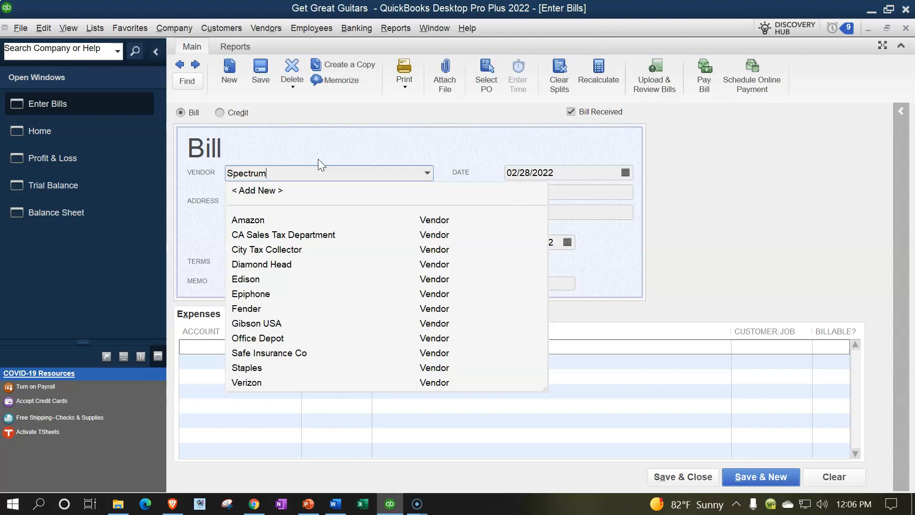
{"action": "key", "text": "Tab"}
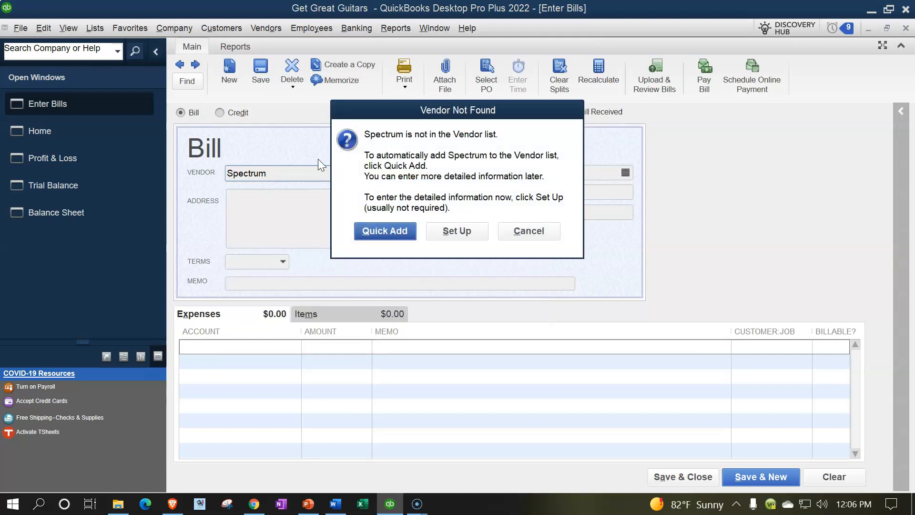
{"action": "left_click", "coordinate": [366, 231]}
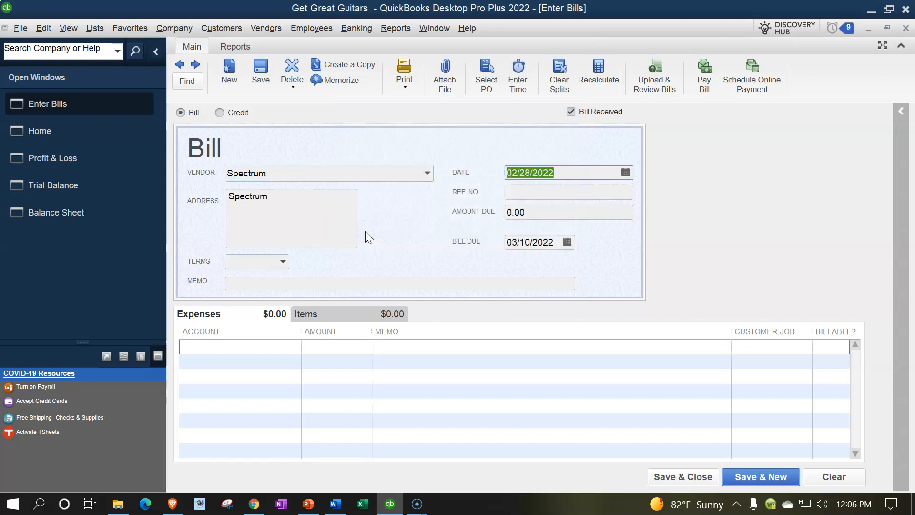
Enter 180.00 as the amount due on the Spectrum bill and set its terms to Net 15.
{"action": "key", "text": "Tab"}
{"action": "key", "text": "Tab"}
{"action": "type", "text": "180"}
{"action": "key", "text": "Tab"}
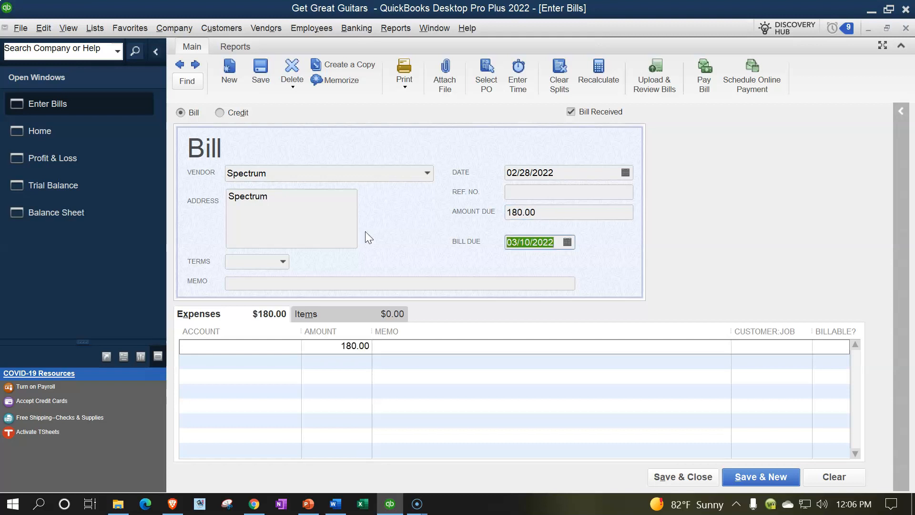
{"action": "key", "text": "Tab"}
{"action": "left_click", "coordinate": [281, 261]}
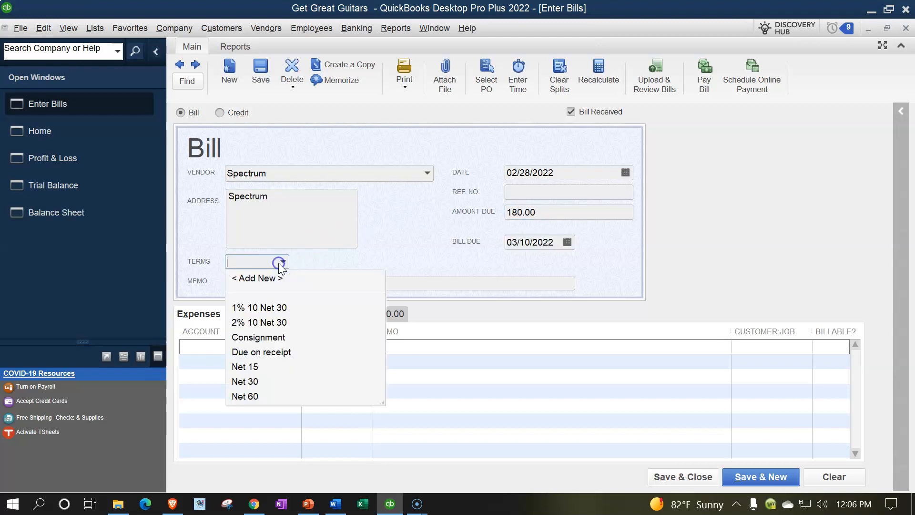
{"action": "left_click", "coordinate": [245, 367]}
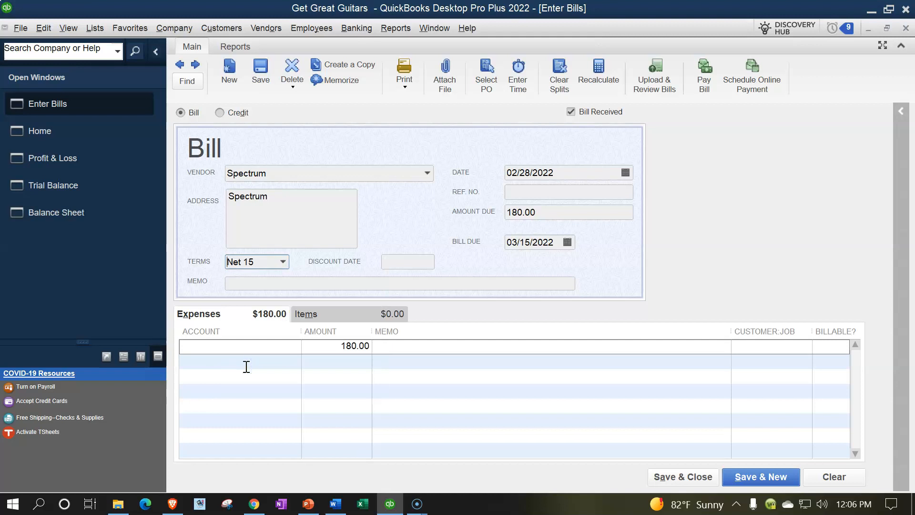
Assign the Spectrum bill's expense line to Computer and Internet Expenses and widen the account column to fit the name.
{"action": "left_click", "coordinate": [219, 342]}
{"action": "left_click", "coordinate": [294, 348]}
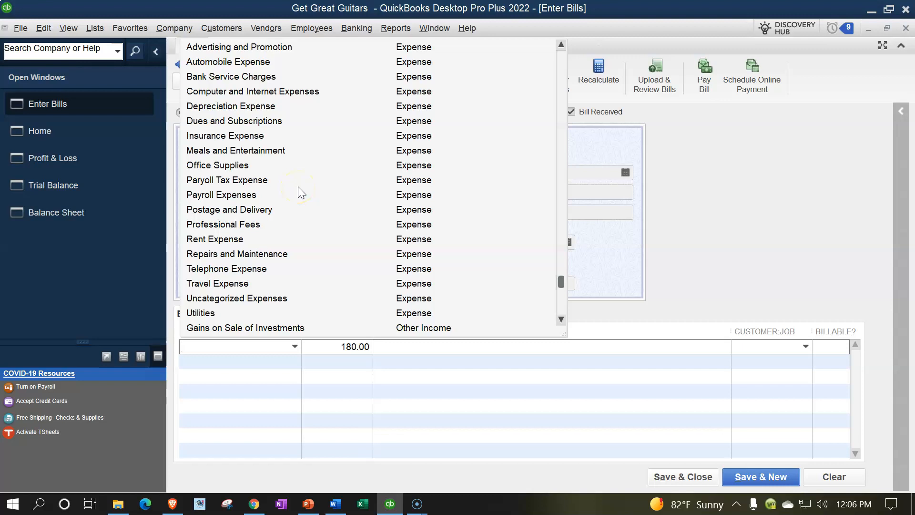
{"action": "scroll", "coordinate": [298, 187], "scroll_direction": "up", "scroll_amount": 1}
{"action": "scroll", "coordinate": [299, 187], "scroll_direction": "up", "scroll_amount": 1}
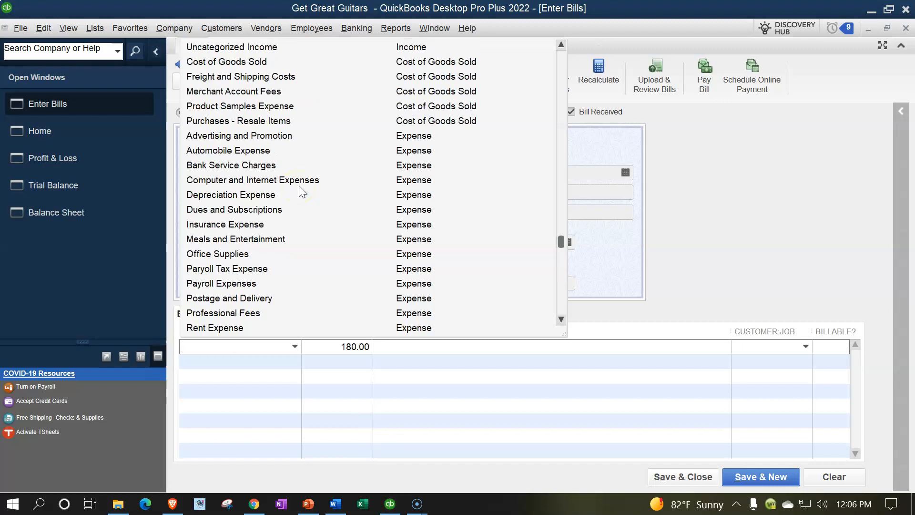
{"action": "scroll", "coordinate": [300, 189], "scroll_direction": "up", "scroll_amount": 1}
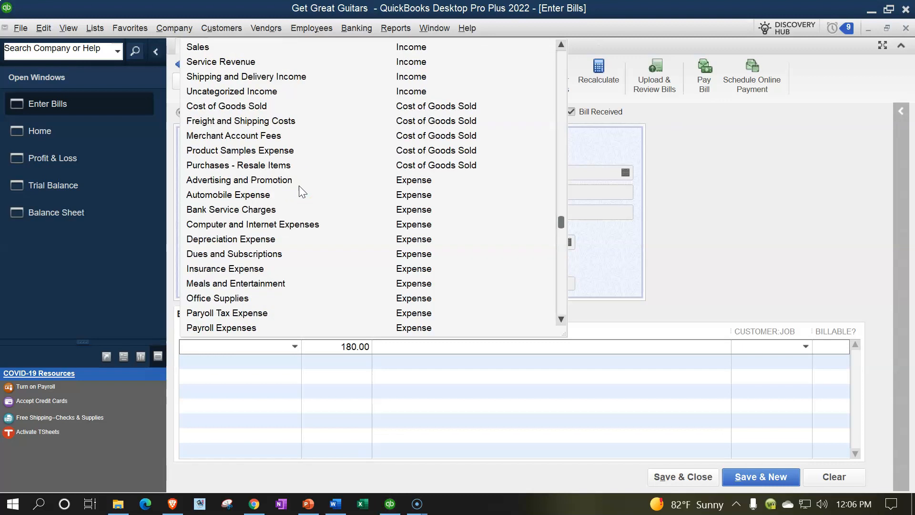
{"action": "left_click", "coordinate": [224, 225]}
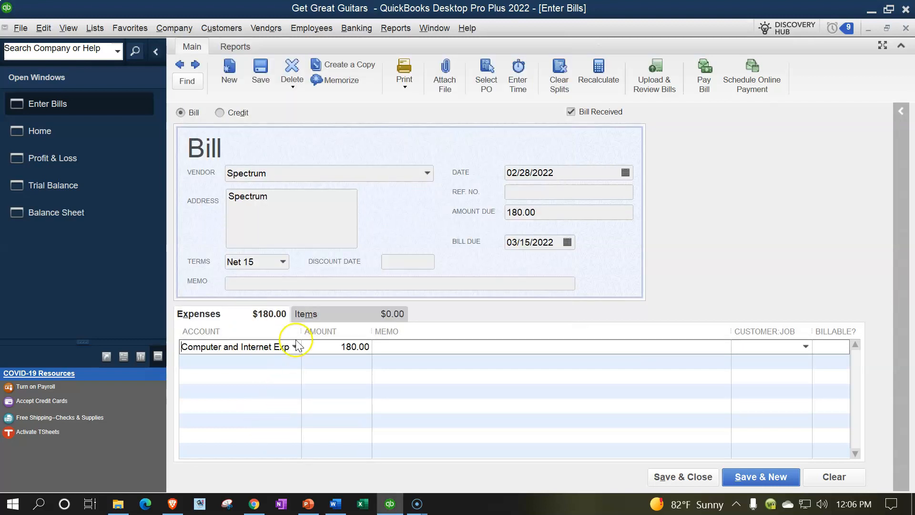
{"action": "left_click_drag", "start_coordinate": [300, 335], "coordinate": [333, 331]}
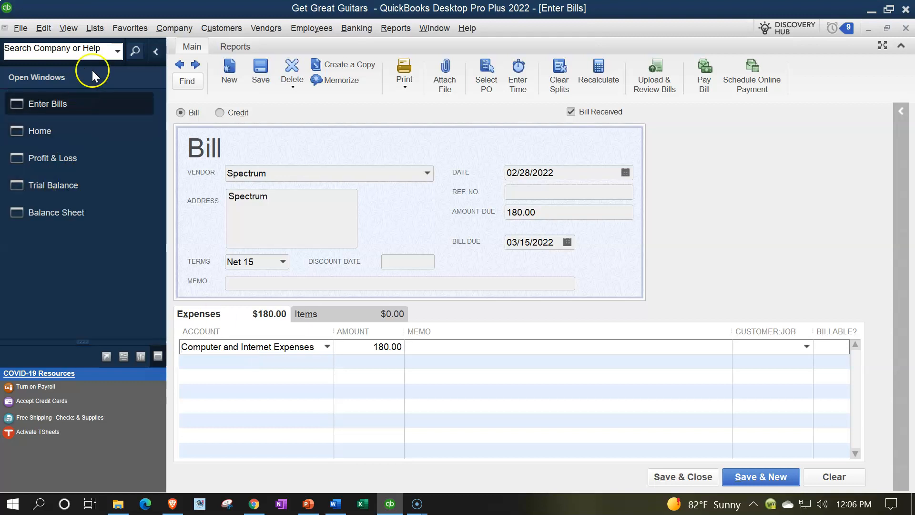
Find the Computer and Internet Expenses account in the Chart of Accounts and open it for editing.
{"action": "left_click", "coordinate": [95, 30]}
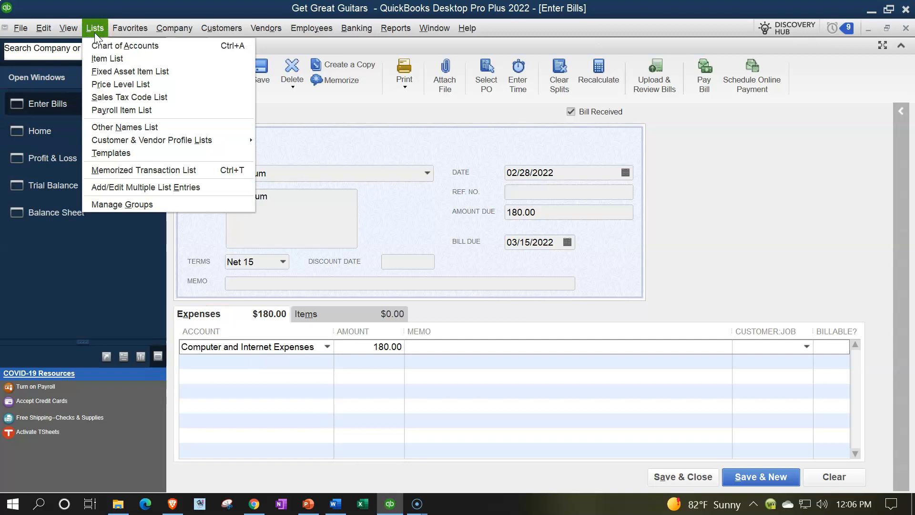
{"action": "left_click", "coordinate": [100, 46]}
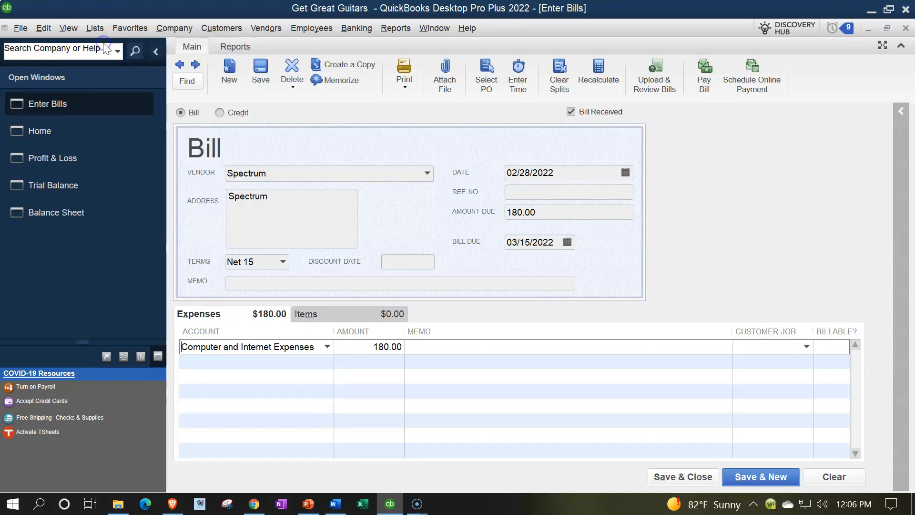
{"action": "scroll", "coordinate": [366, 347], "scroll_direction": "down", "scroll_amount": 7}
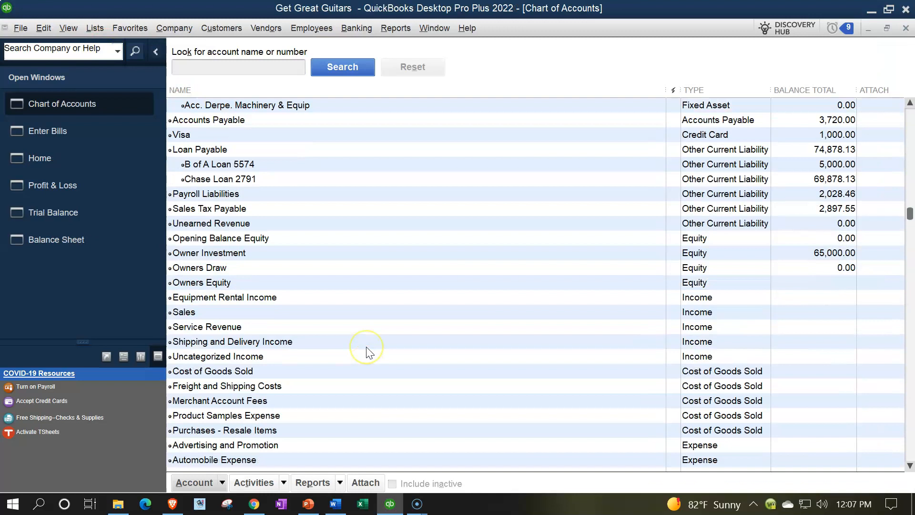
{"action": "left_click", "coordinate": [356, 355]}
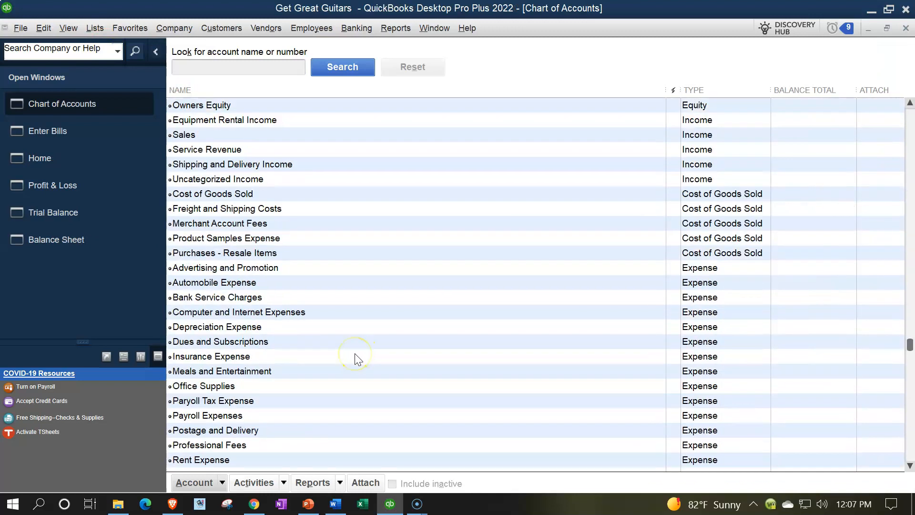
{"action": "scroll", "coordinate": [355, 354], "scroll_direction": "down", "scroll_amount": 2}
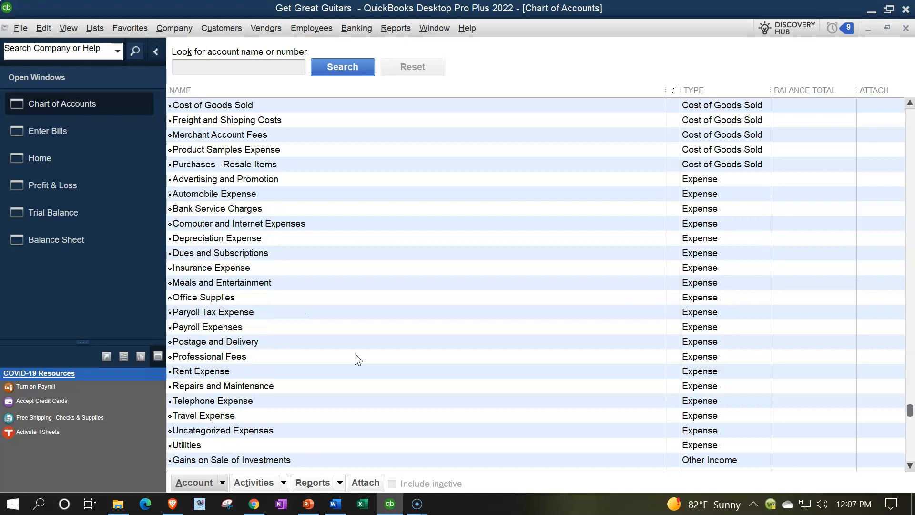
{"action": "scroll", "coordinate": [355, 355], "scroll_direction": "up", "scroll_amount": 1}
{"action": "scroll", "coordinate": [354, 357], "scroll_direction": "up", "scroll_amount": 1}
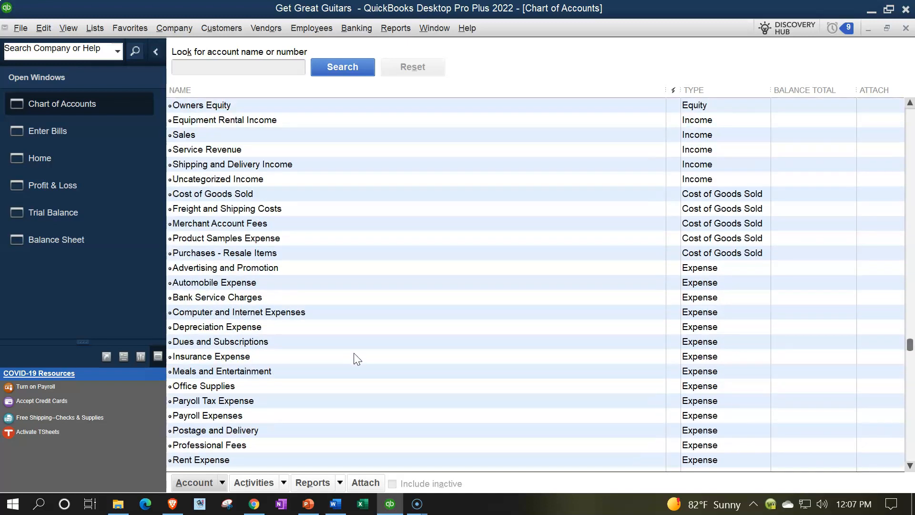
{"action": "left_click", "coordinate": [303, 310]}
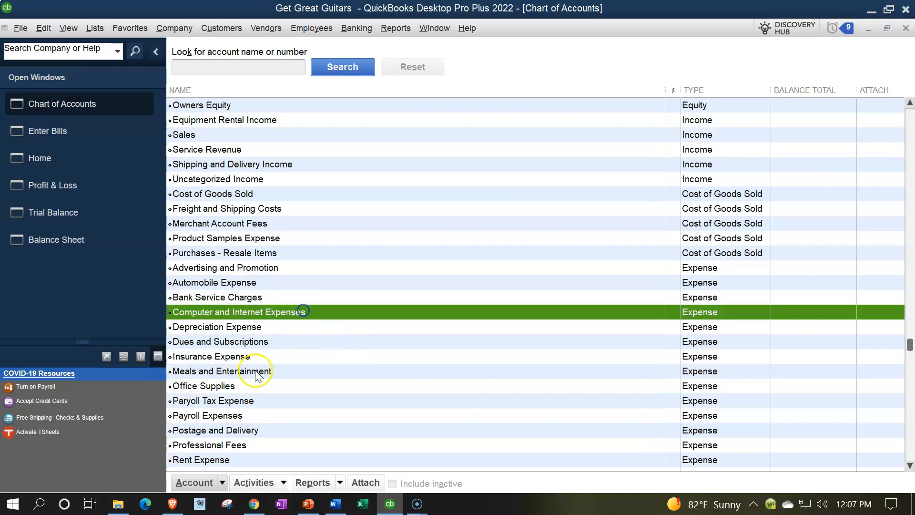
{"action": "left_click", "coordinate": [213, 481]}
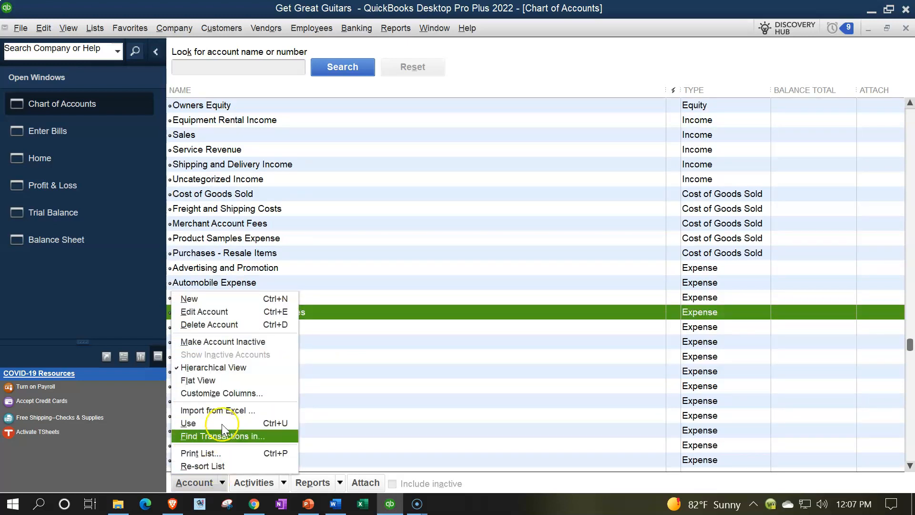
{"action": "left_click", "coordinate": [221, 312]}
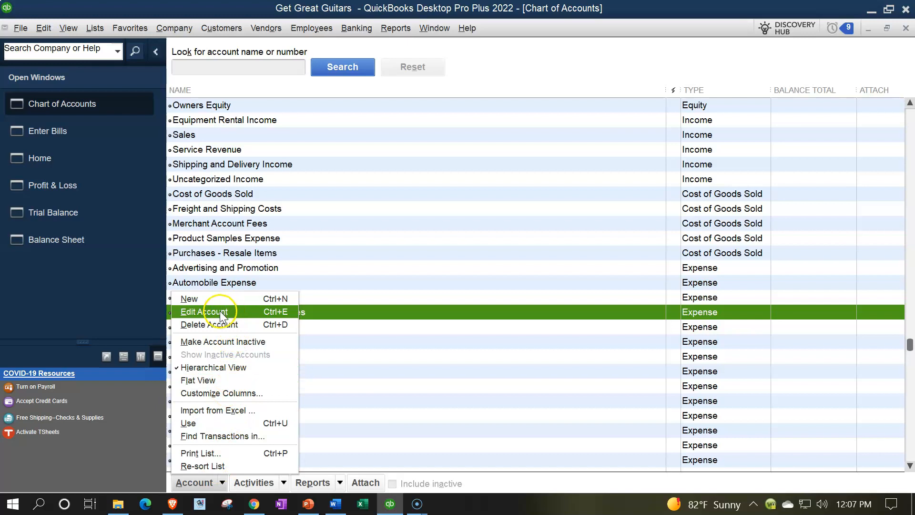
{"action": "left_click", "coordinate": [221, 312]}
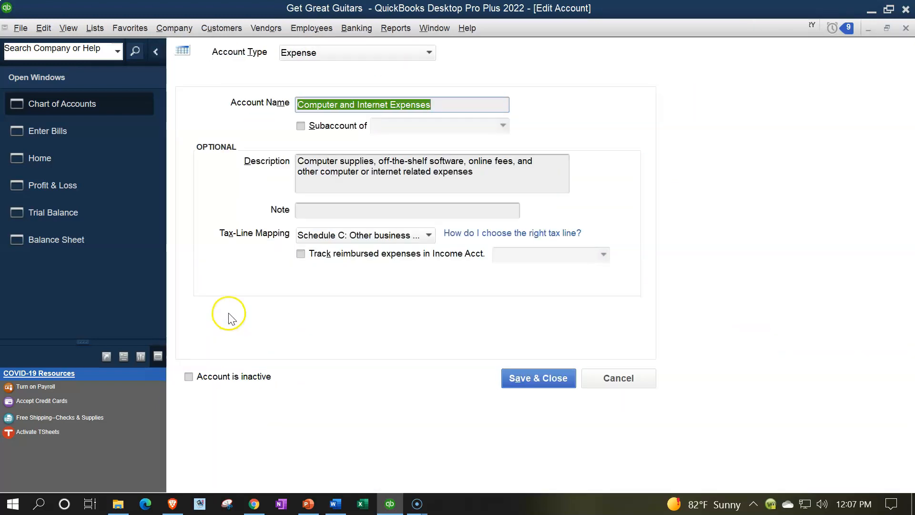
Rename the Computer and Internet Expenses account to Internet Expenses and save it.
{"action": "left_click", "coordinate": [359, 105]}
{"action": "left_click_drag", "start_coordinate": [349, 105], "coordinate": [361, 104]}
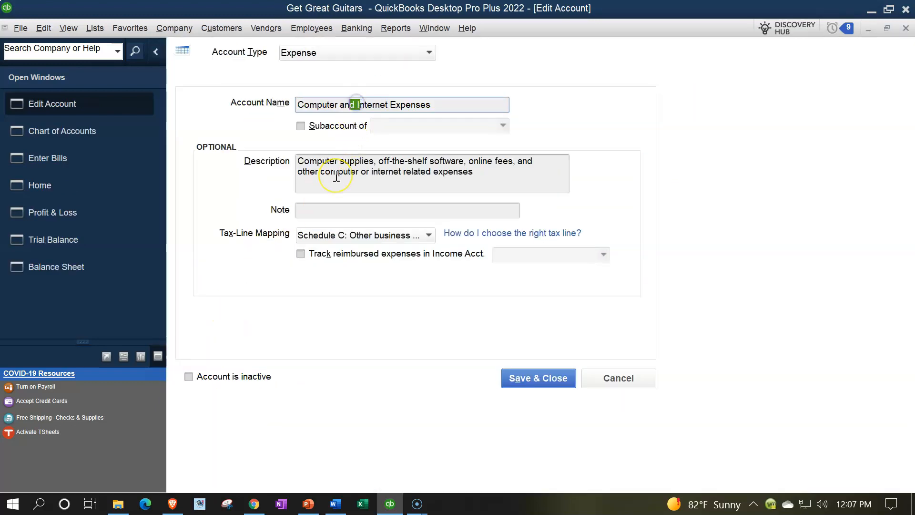
{"action": "type", "text": "0"}
{"action": "key", "text": "BackSpace"}
{"action": "key", "text": "BackSpace"}
{"action": "key", "text": "BackSpace"}
{"action": "key", "text": "BackSpace"}
{"action": "key", "text": "BackSpace"}
{"action": "key", "text": "BackSpace"}
{"action": "key", "text": "BackSpace"}
{"action": "key", "text": "BackSpace"}
{"action": "key", "text": "BackSpace"}
{"action": "key", "text": "BackSpace"}
{"action": "key", "text": "BackSpace"}
{"action": "key", "text": "BackSpace"}
{"action": "type", "text": "I"}
{"action": "key", "text": "Tab"}
{"action": "left_click", "coordinate": [525, 371]}
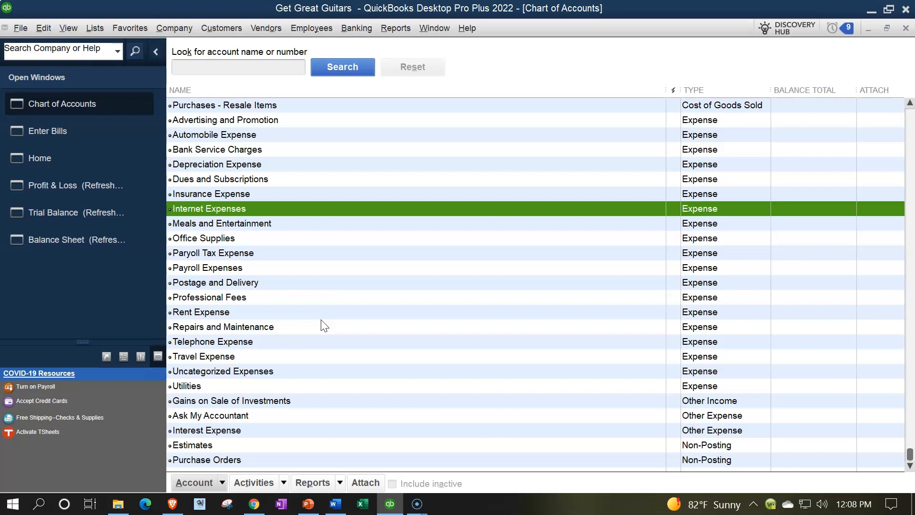
Return to the Spectrum bill, save and close it, and make the changed terms permanent for the vendor.
{"action": "left_click", "coordinate": [48, 135]}
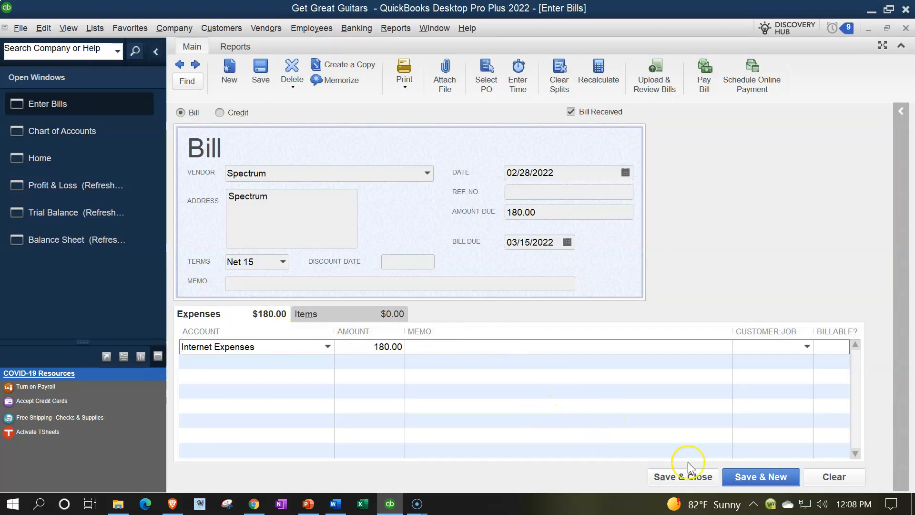
{"action": "left_click", "coordinate": [709, 482]}
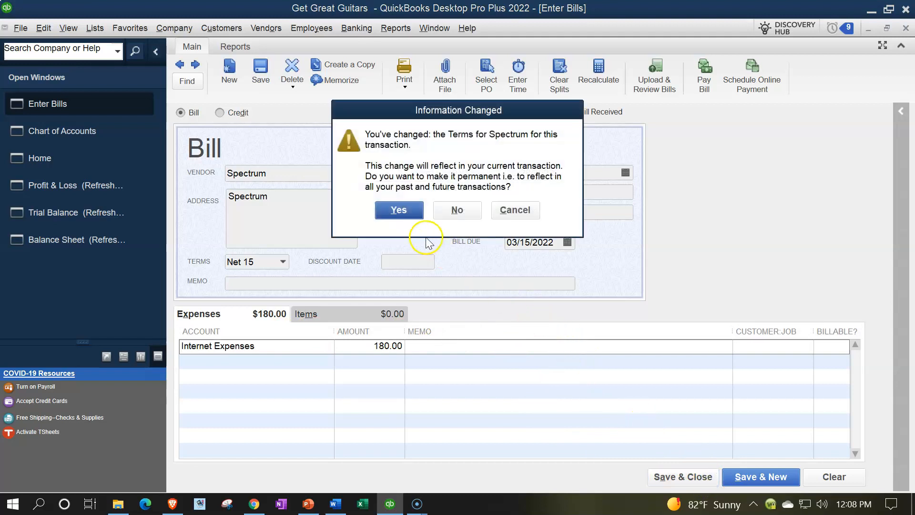
{"action": "left_click", "coordinate": [406, 210]}
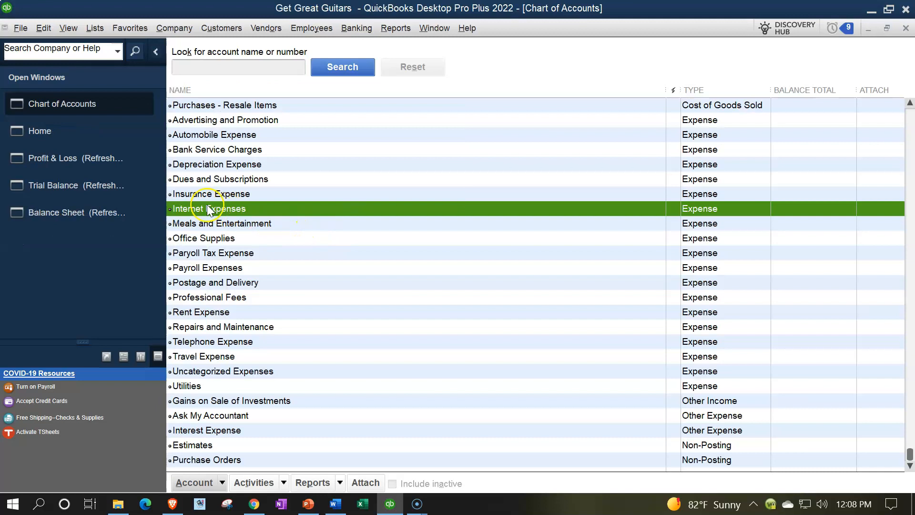
Examine the transaction detail behind Accounts Payable in the Balance Sheet report, and close the detail report.
{"action": "left_click", "coordinate": [71, 210]}
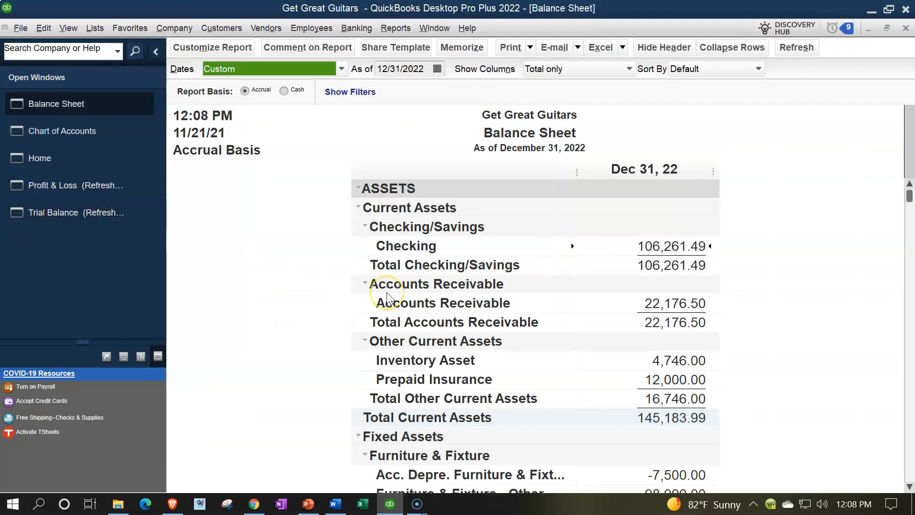
{"action": "scroll", "coordinate": [388, 293], "scroll_direction": "down", "scroll_amount": 3}
{"action": "scroll", "coordinate": [387, 292], "scroll_direction": "down", "scroll_amount": 3}
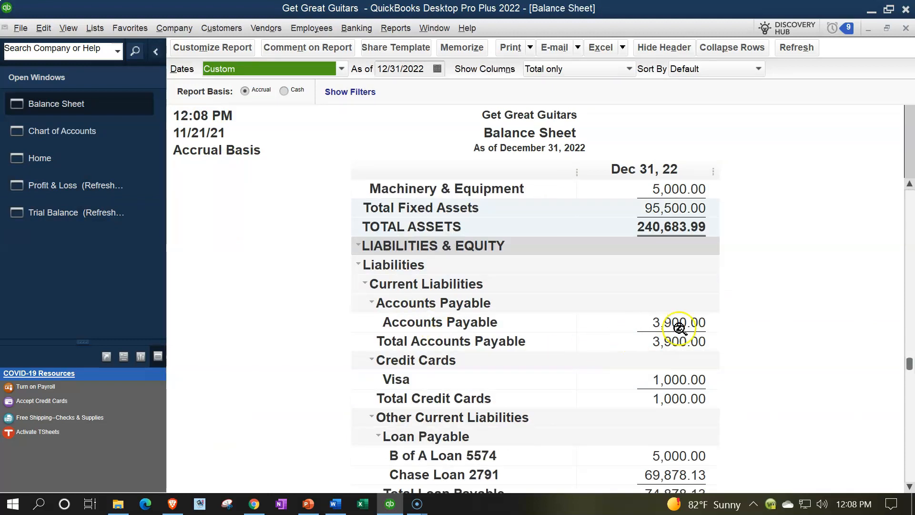
{"action": "left_click", "coordinate": [684, 327]}
{"action": "double_click", "coordinate": [684, 327]}
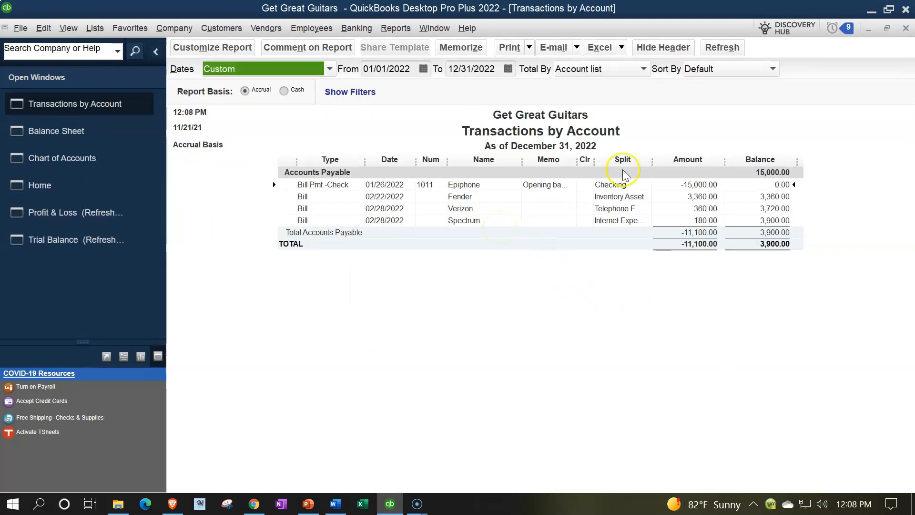
{"action": "left_click", "coordinate": [906, 29]}
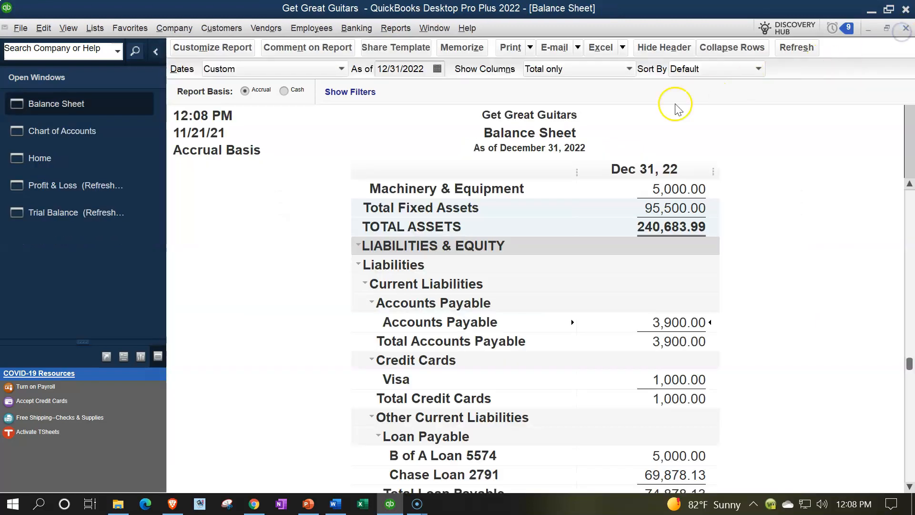
Check the Internet Expenses line in the Profit & Loss report, and return to the Balance Sheet report.
{"action": "left_click", "coordinate": [88, 184]}
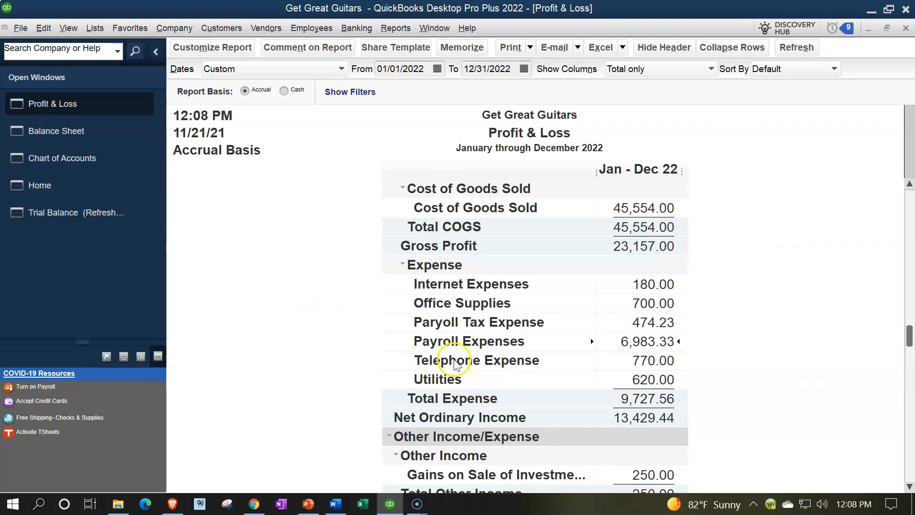
{"action": "left_click", "coordinate": [637, 284]}
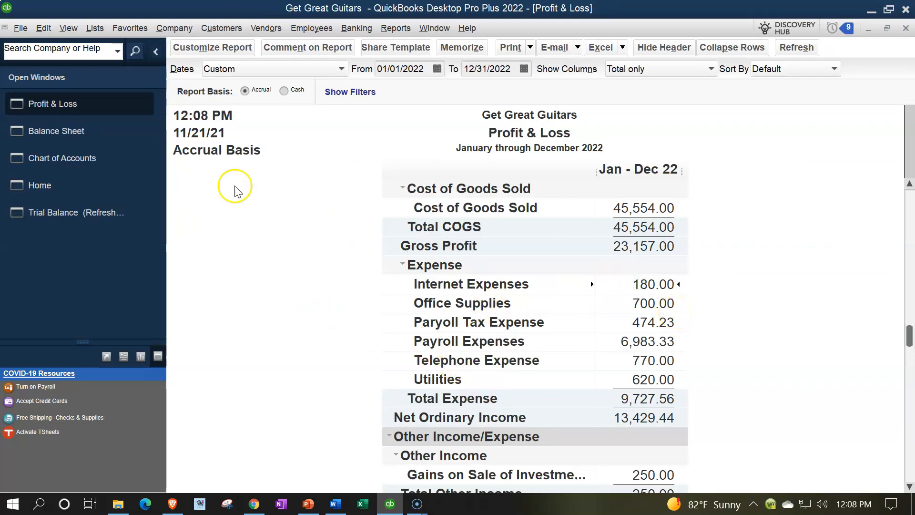
{"action": "left_click", "coordinate": [103, 133]}
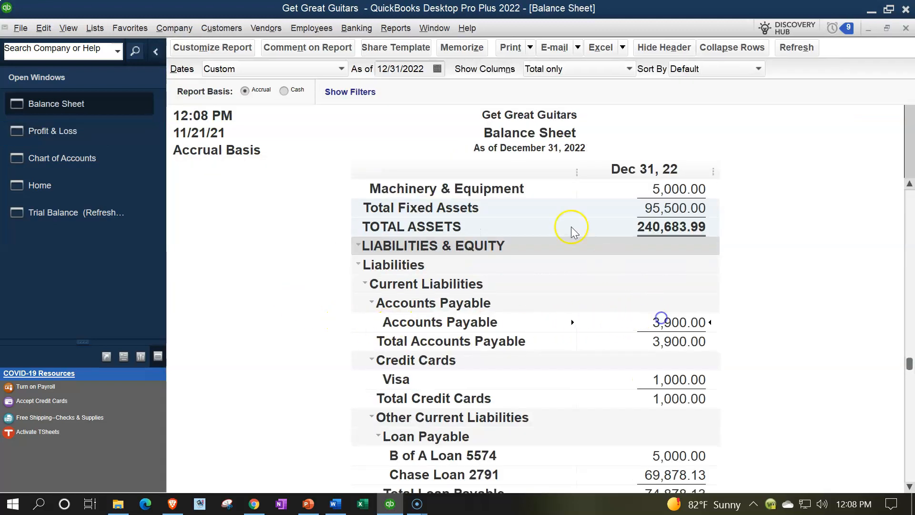
Run the Vendor Balance Detail report to compare its total with Accounts Payable on the Balance Sheet.
{"action": "left_click", "coordinate": [393, 28]}
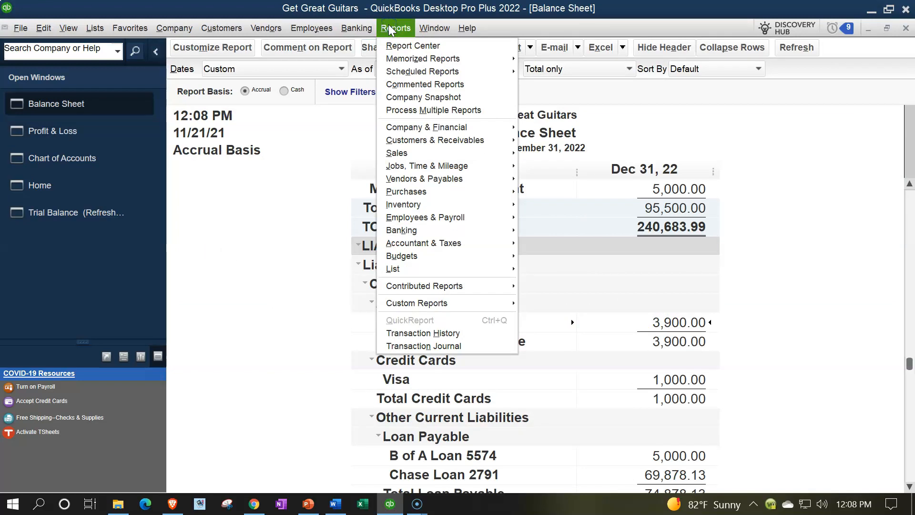
{"action": "mouse_move", "coordinate": [485, 180]}
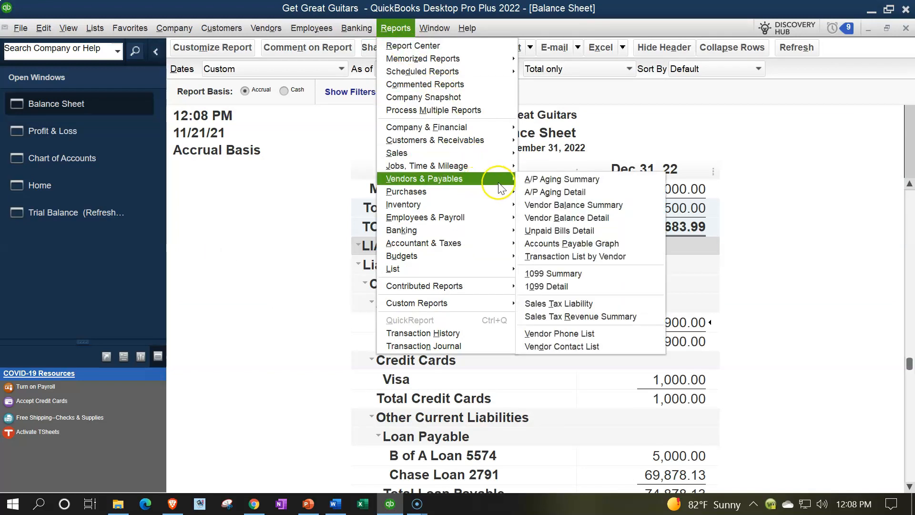
{"action": "left_click", "coordinate": [545, 217]}
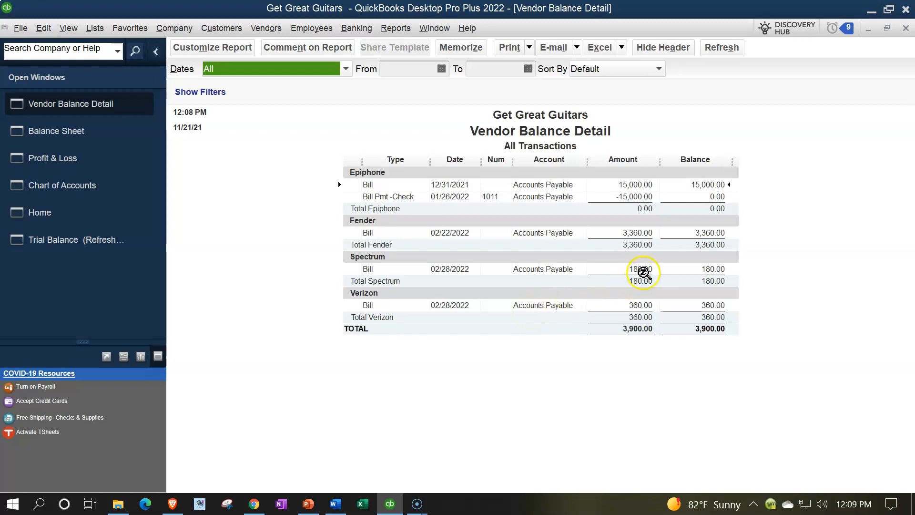
{"action": "left_click", "coordinate": [627, 330]}
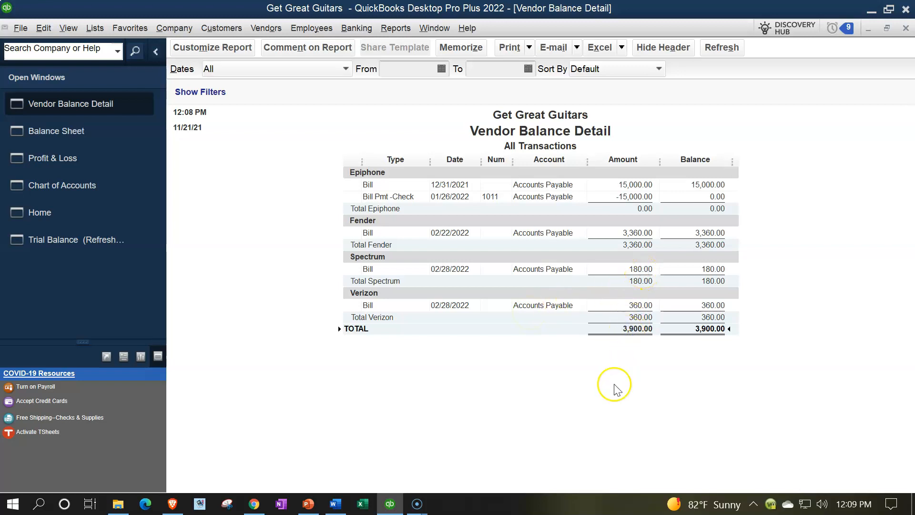
{"action": "left_click", "coordinate": [100, 135]}
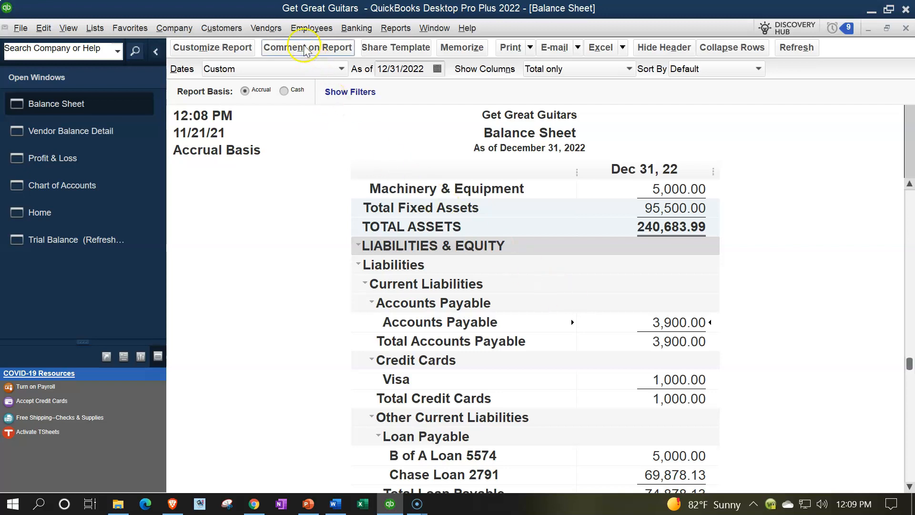
View Spectrum's record in the Vendor Center and filter the vendor list to Vendors with Open Balances.
{"action": "left_click", "coordinate": [267, 29]}
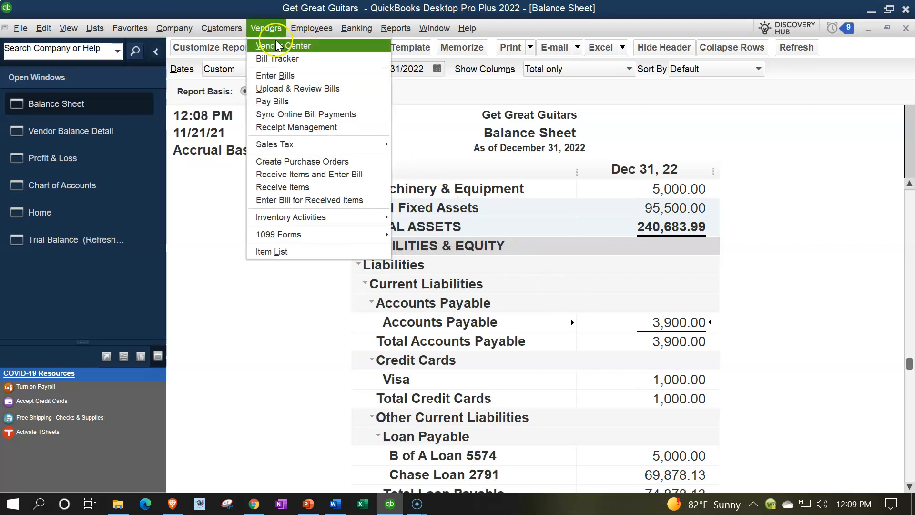
{"action": "left_click", "coordinate": [277, 45]}
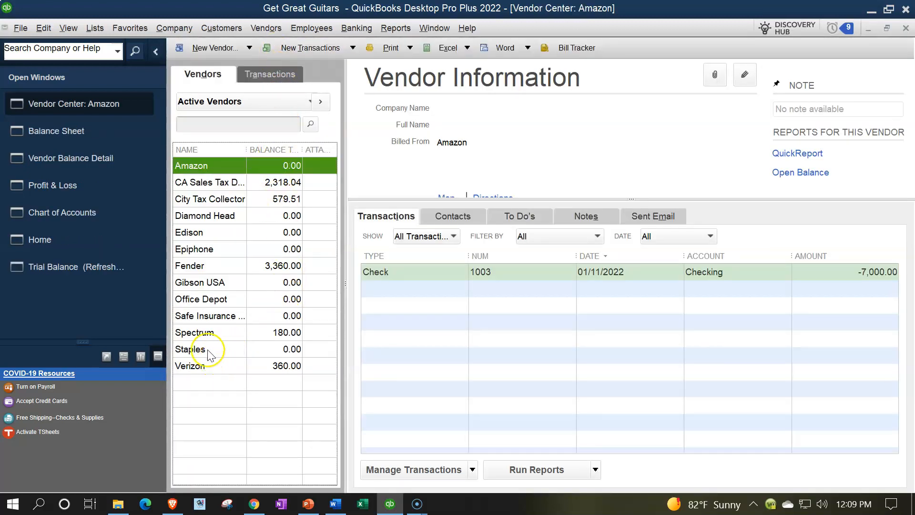
{"action": "left_click", "coordinate": [197, 332]}
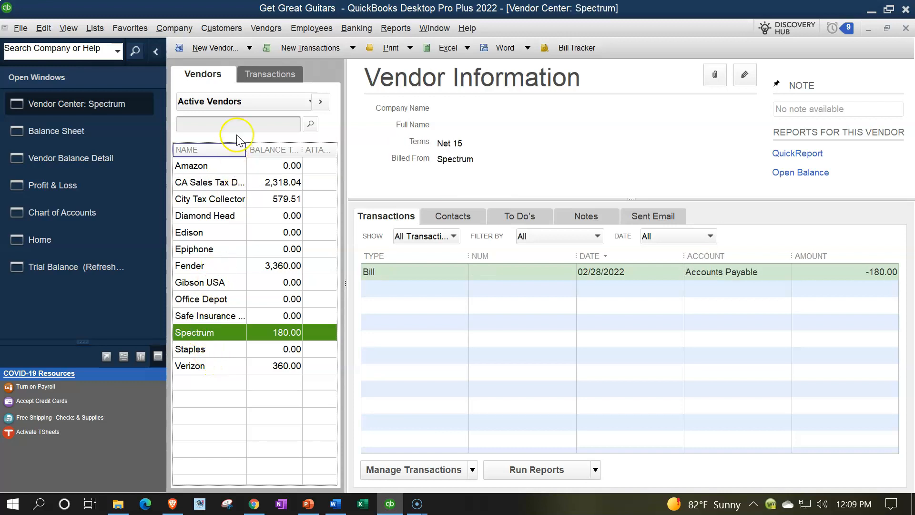
{"action": "left_click", "coordinate": [238, 101]}
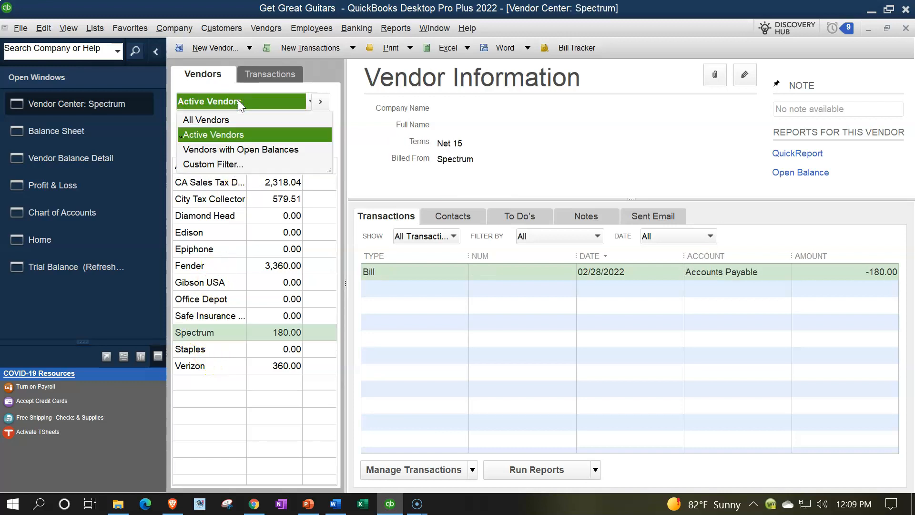
{"action": "left_click", "coordinate": [238, 149]}
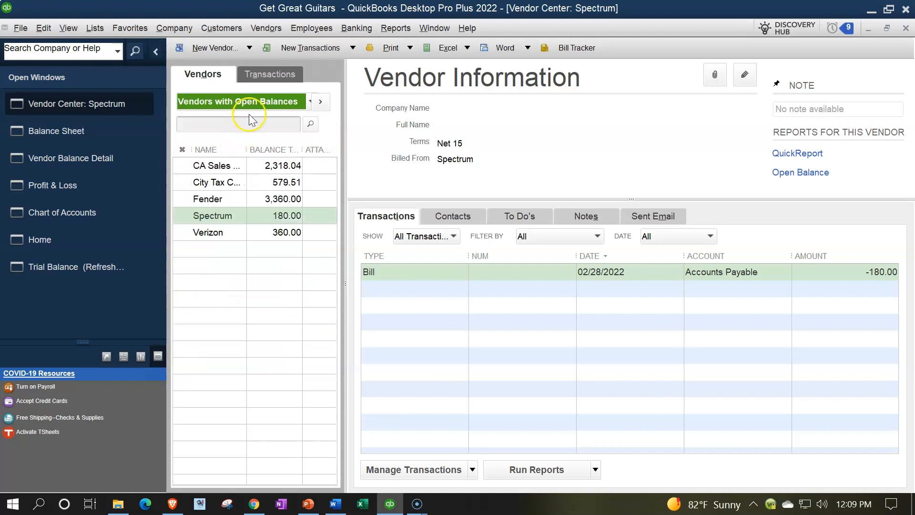
Show the bill transactions of all vendors in the Vendor Center, filtered to All Bills.
{"action": "left_click", "coordinate": [258, 79]}
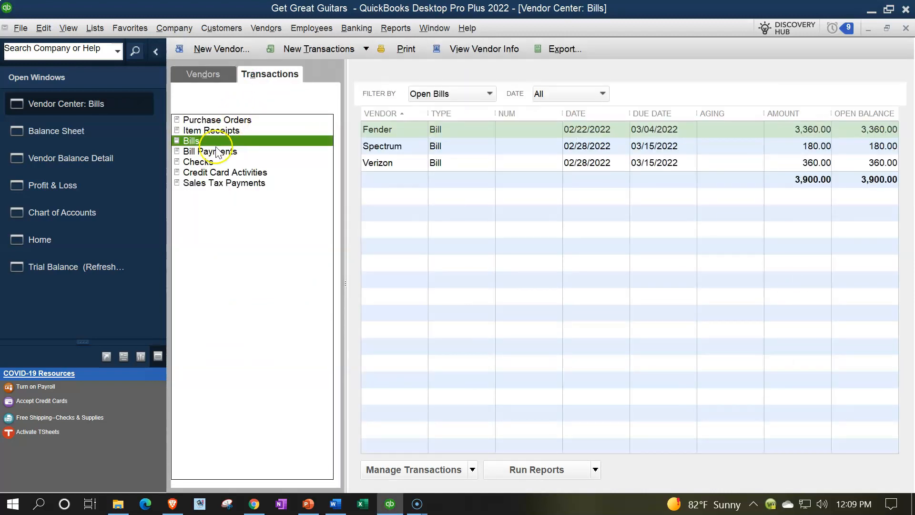
{"action": "left_click", "coordinate": [468, 94]}
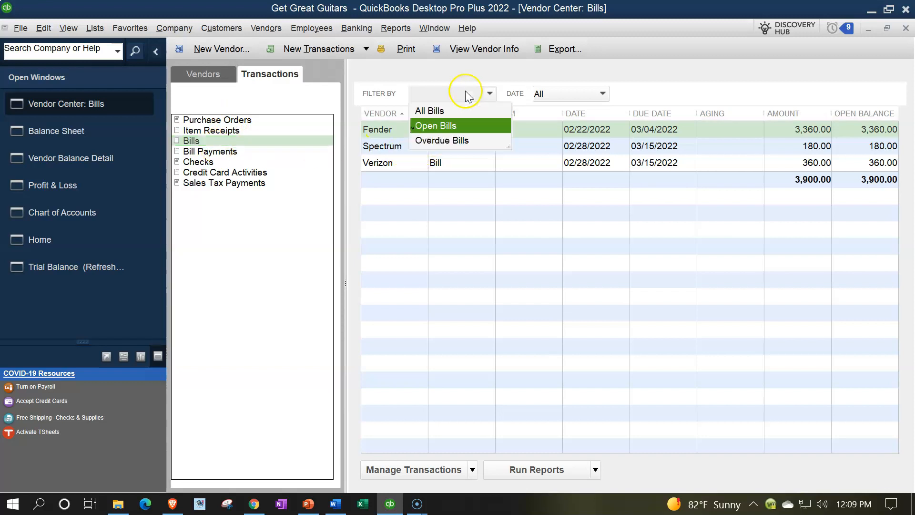
{"action": "left_click", "coordinate": [448, 112]}
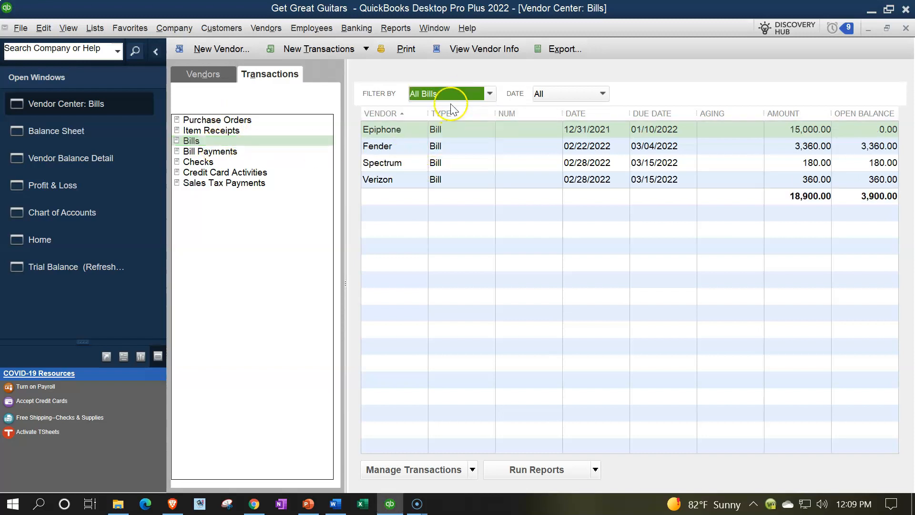
Filter the Vendor Center's bill transactions to Open Bills, and close the Vendor Center after reviewing them.
{"action": "left_click", "coordinate": [491, 93]}
{"action": "left_click", "coordinate": [449, 124]}
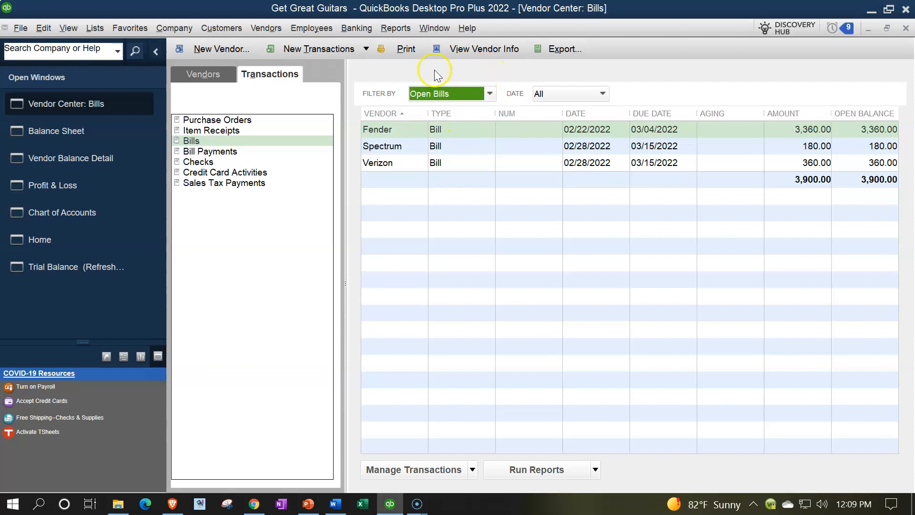
{"action": "left_click", "coordinate": [905, 28]}
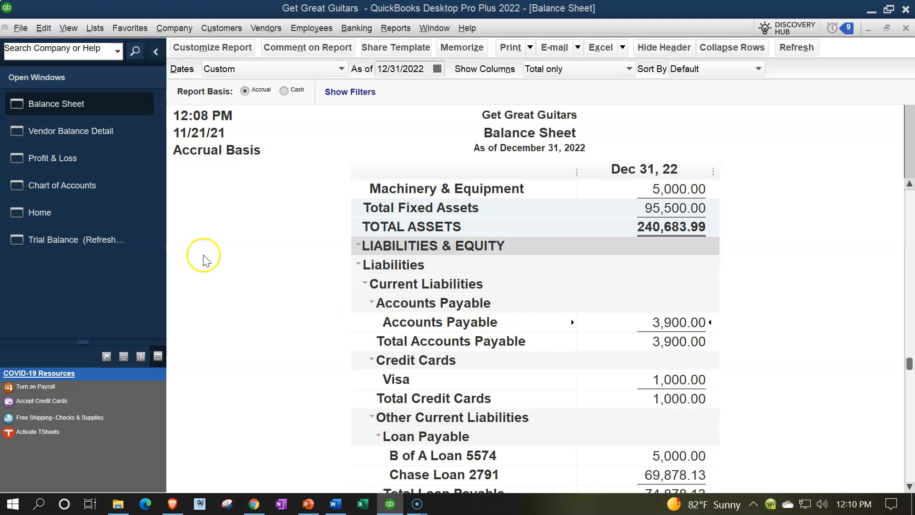
Start a new bill for the vendor Edison dated 02/28/2022 with an amount due of 648.
{"action": "left_click", "coordinate": [56, 220]}
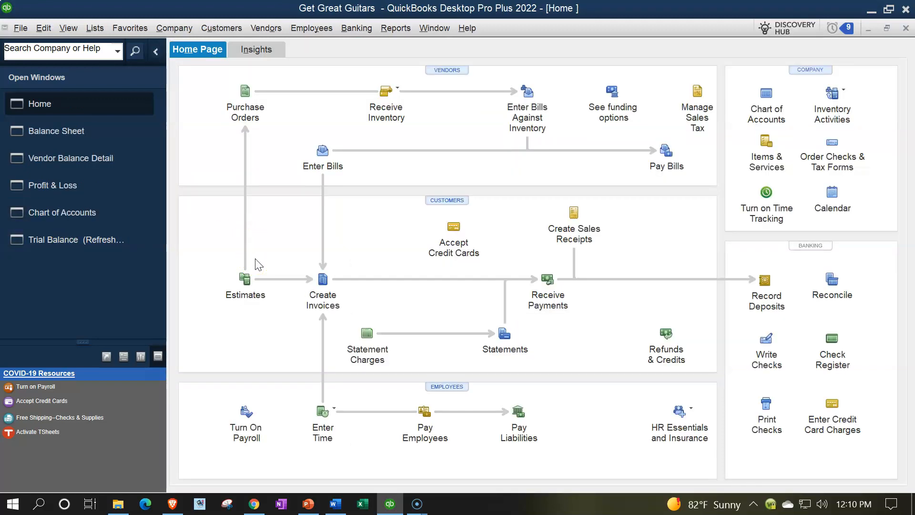
{"action": "left_click", "coordinate": [314, 164]}
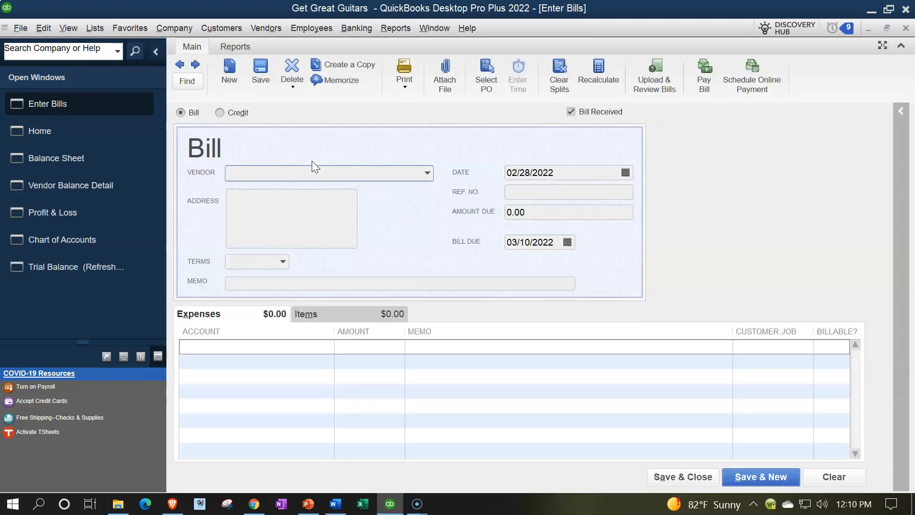
{"action": "type", "text": "Edison"}
{"action": "key", "text": "Tab"}
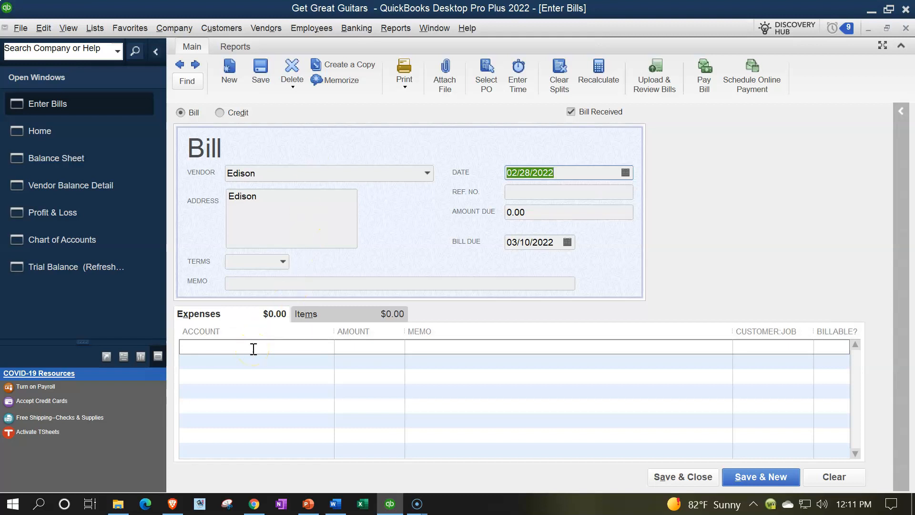
{"action": "key", "text": "Tab"}
{"action": "key", "text": "Tab"}
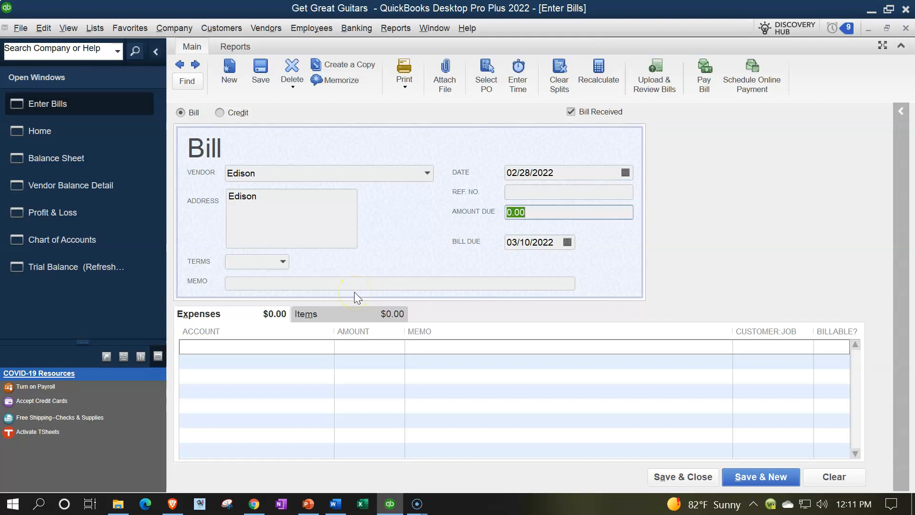
{"action": "type", "text": "648"}
{"action": "key", "text": "Tab"}
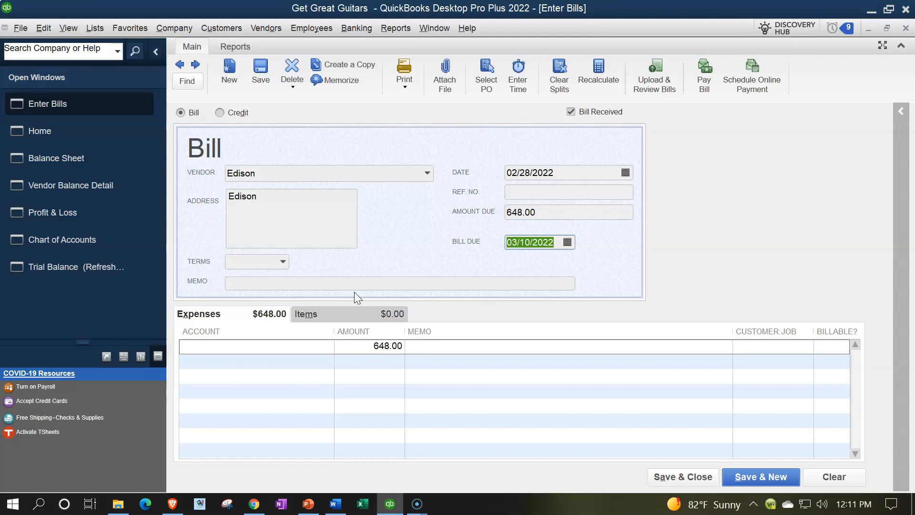
Set the Edison bill's payment terms to Net 15.
{"action": "key", "text": "Tab"}
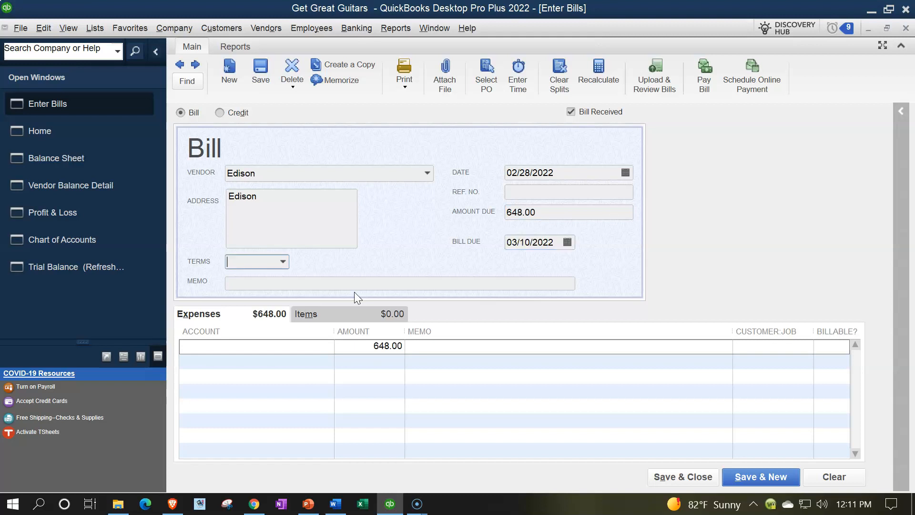
{"action": "left_click", "coordinate": [283, 261]}
{"action": "left_click", "coordinate": [243, 364]}
{"action": "key", "text": "Tab"}
{"action": "key", "text": "Tab"}
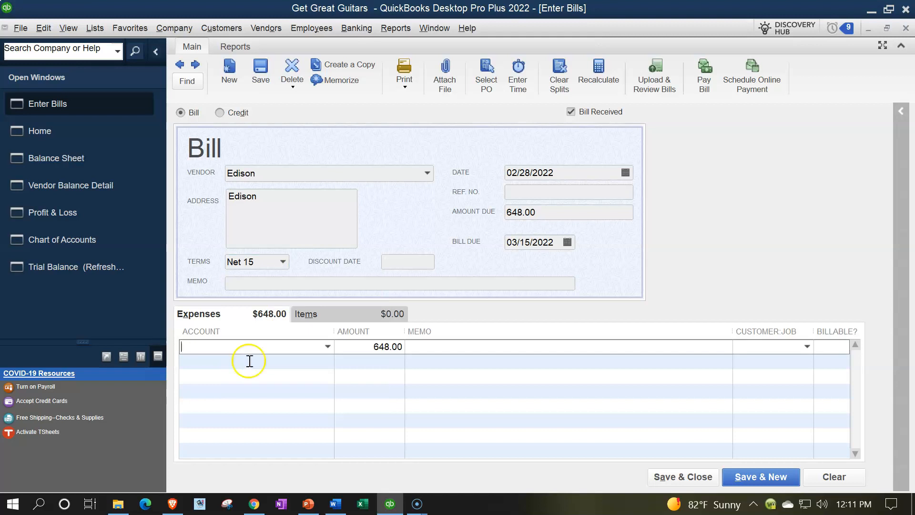
Assign the bill's expense line to the Utilities account and save the bill, making Edison's changed terms permanent.
{"action": "left_click", "coordinate": [328, 346]}
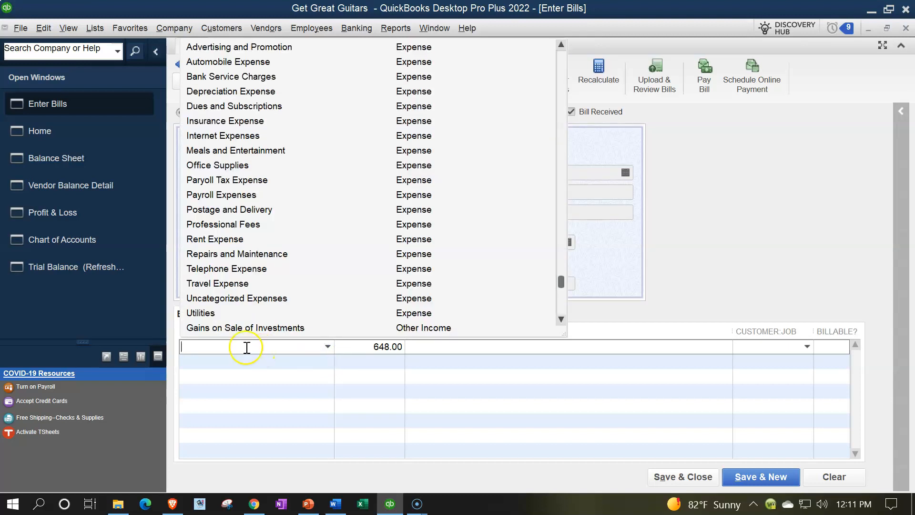
{"action": "left_click", "coordinate": [209, 313]}
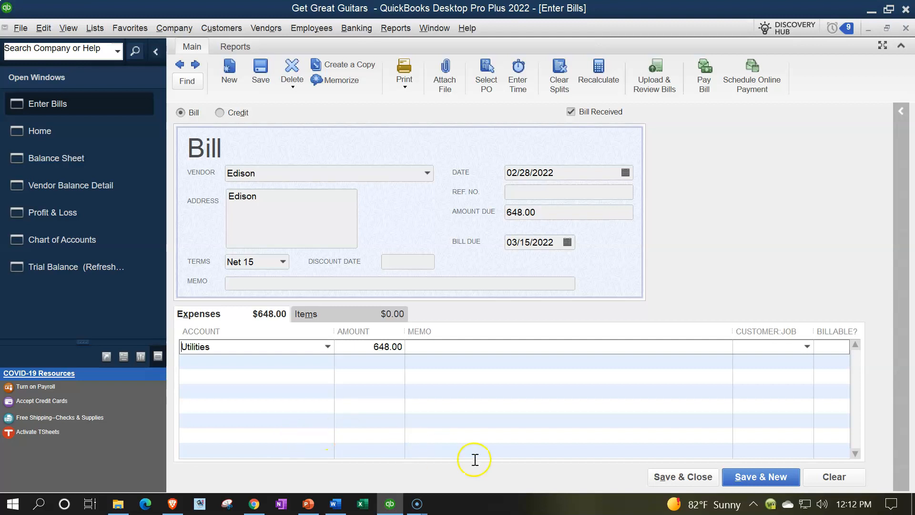
{"action": "left_click", "coordinate": [708, 479]}
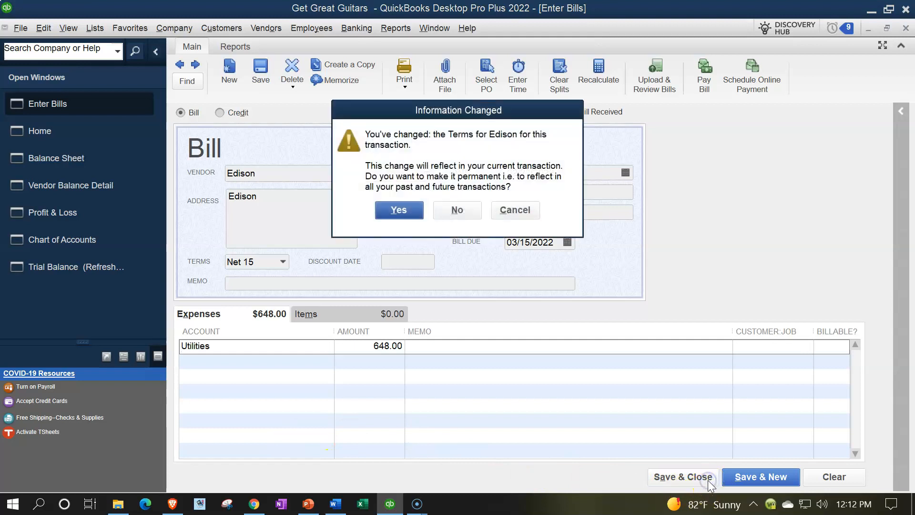
{"action": "left_click", "coordinate": [397, 210]}
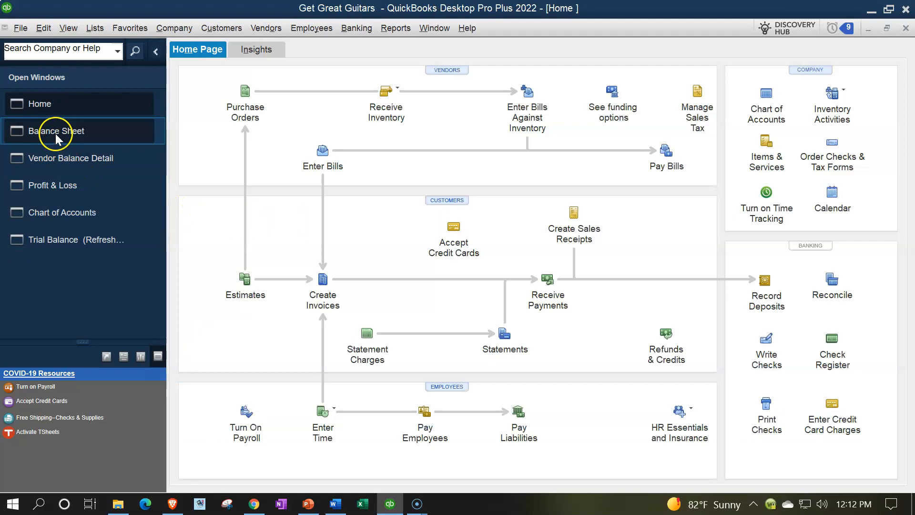
Examine the transactions behind Accounts Payable on the Balance Sheet, and close the detail report.
{"action": "left_click", "coordinate": [56, 134]}
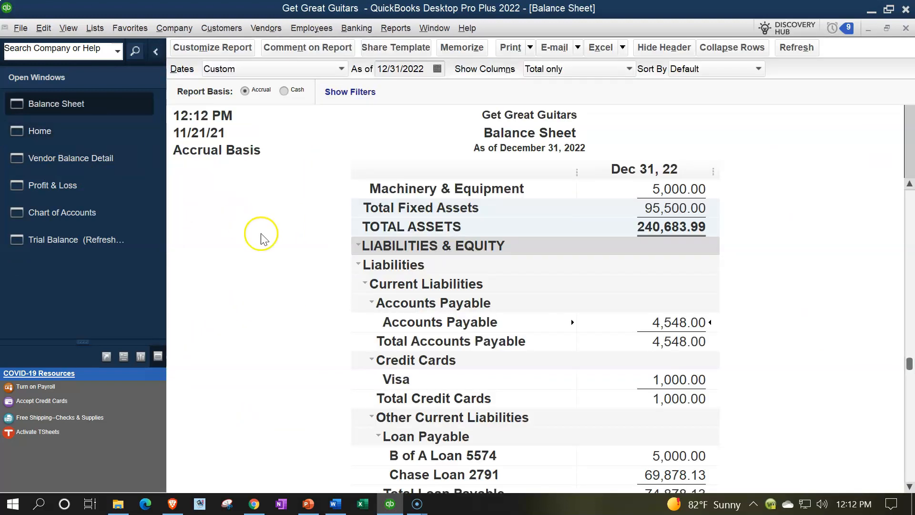
{"action": "double_click", "coordinate": [659, 323]}
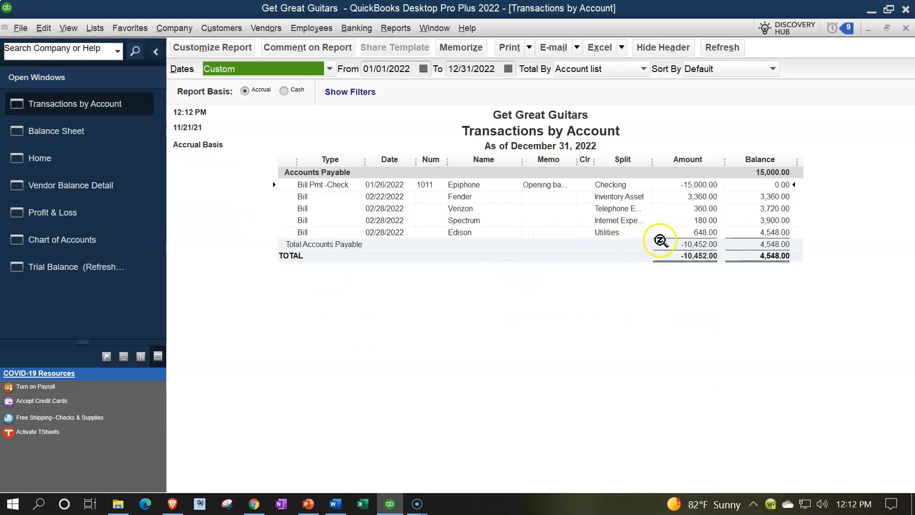
{"action": "left_click", "coordinate": [904, 32]}
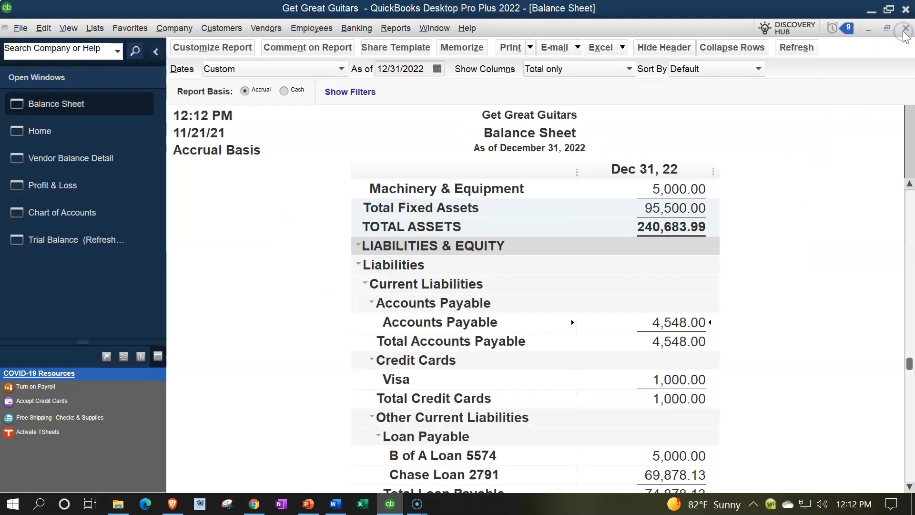
Examine the transactions behind Utilities in the Profit & Loss report, and close the detail report.
{"action": "left_click", "coordinate": [63, 187]}
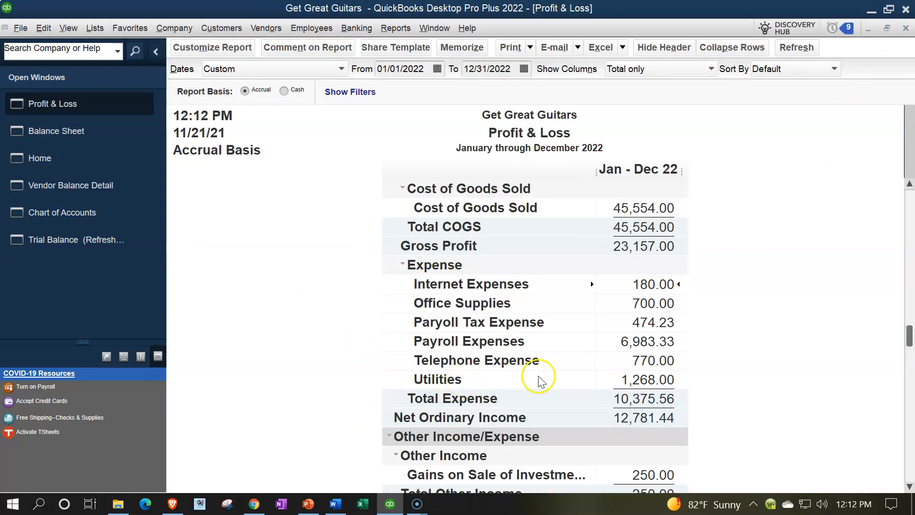
{"action": "double_click", "coordinate": [637, 380]}
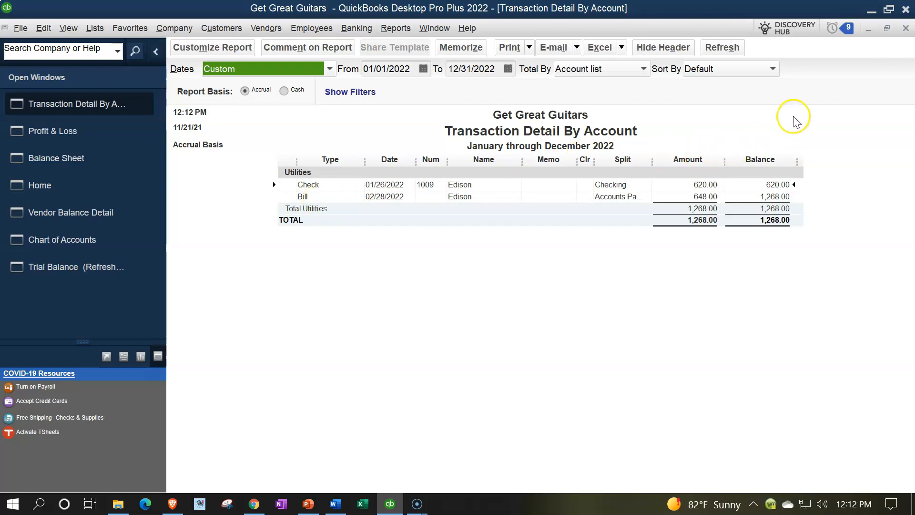
{"action": "left_click", "coordinate": [905, 28]}
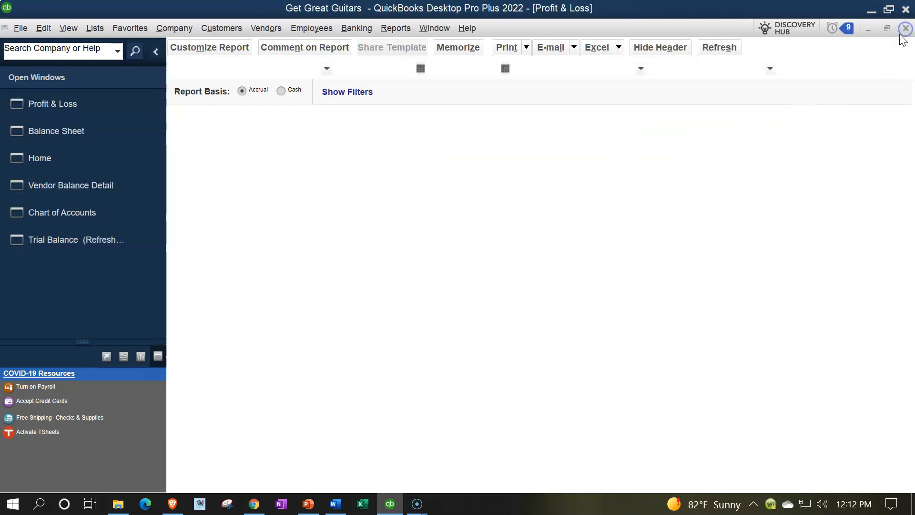
Open Pay Bills from the Home page and review its vendor filter and sort options, keeping the sort by Due Date.
{"action": "left_click", "coordinate": [62, 163]}
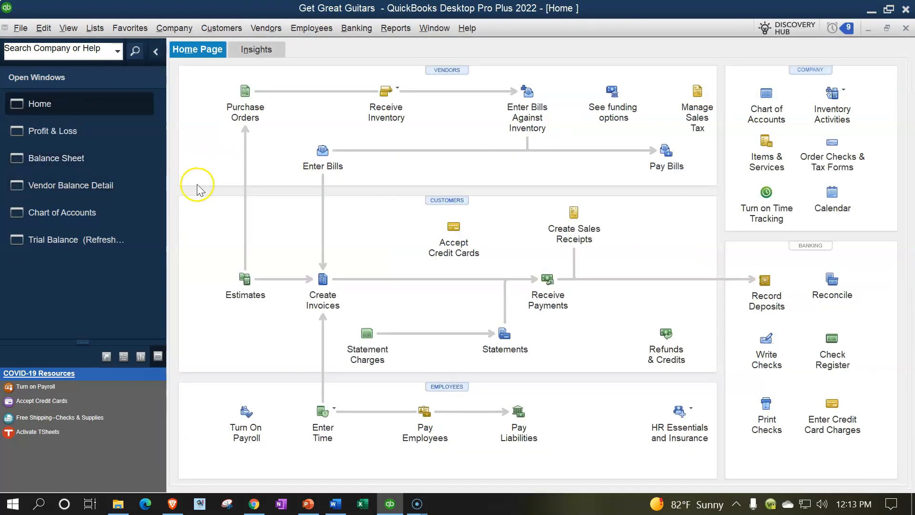
{"action": "left_click", "coordinate": [668, 158]}
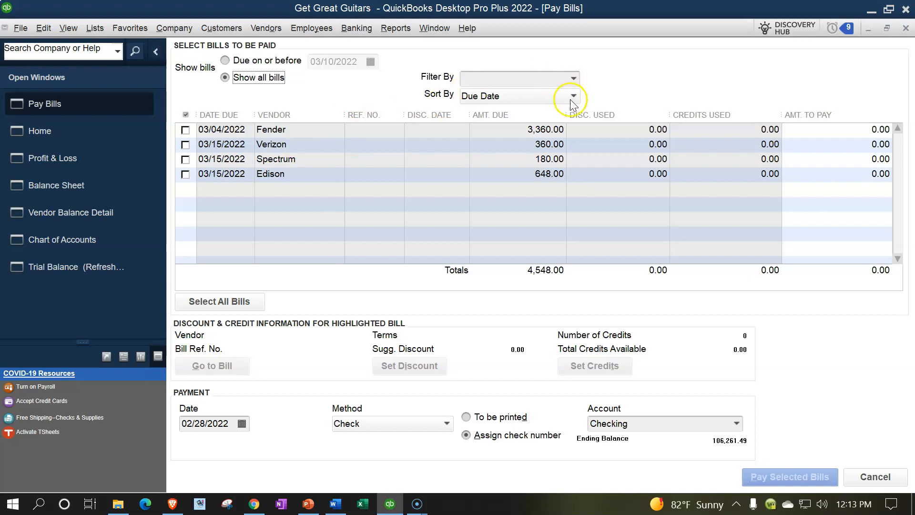
{"action": "left_click", "coordinate": [574, 78]}
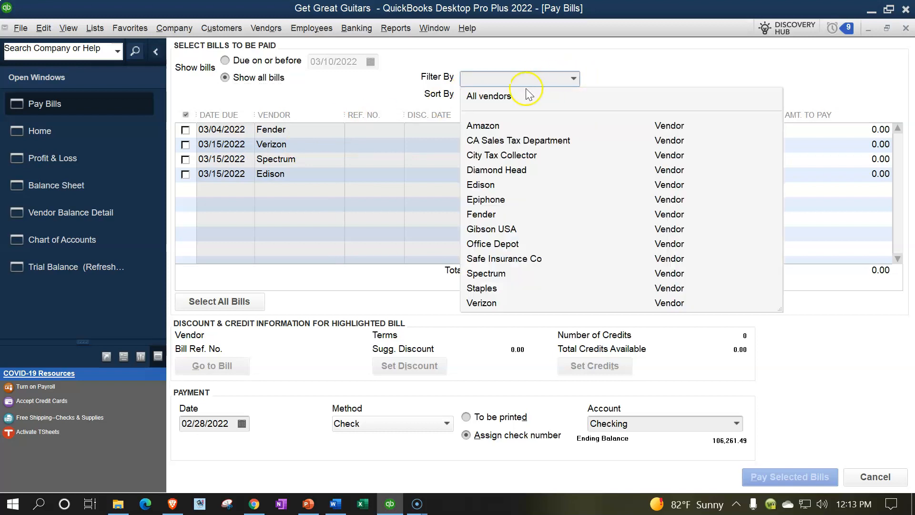
{"action": "left_click", "coordinate": [493, 96]}
{"action": "left_click", "coordinate": [574, 95]}
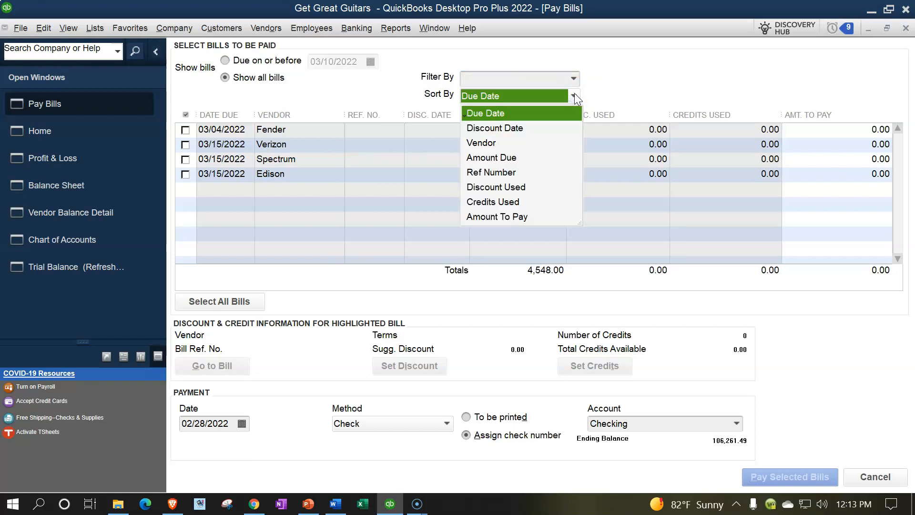
{"action": "left_click", "coordinate": [604, 78]}
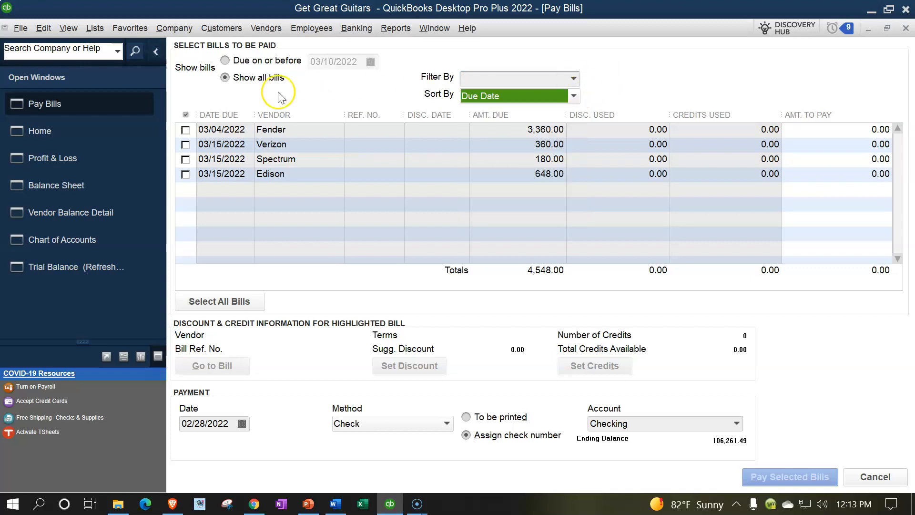
Select the Verizon and Spectrum bills for payment, keeping Check as the payment method after reviewing the alternatives.
{"action": "left_click", "coordinate": [155, 52]}
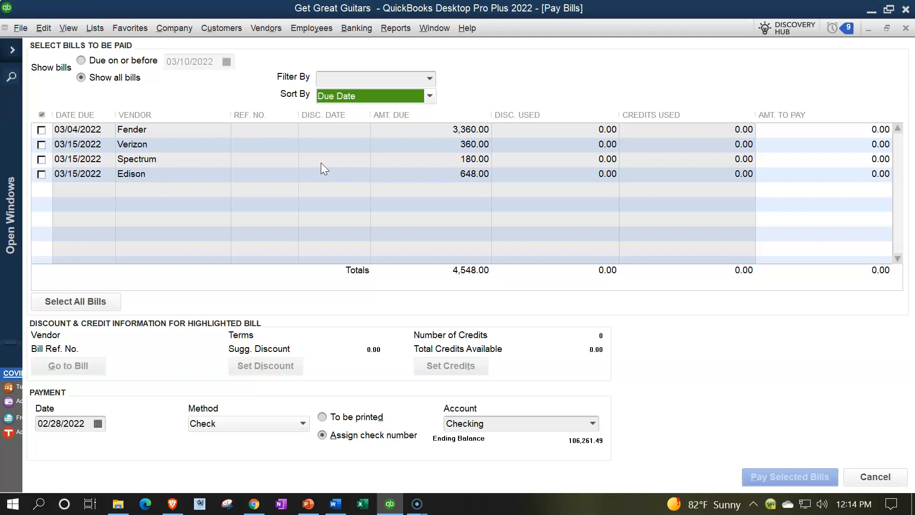
{"action": "left_click", "coordinate": [41, 144]}
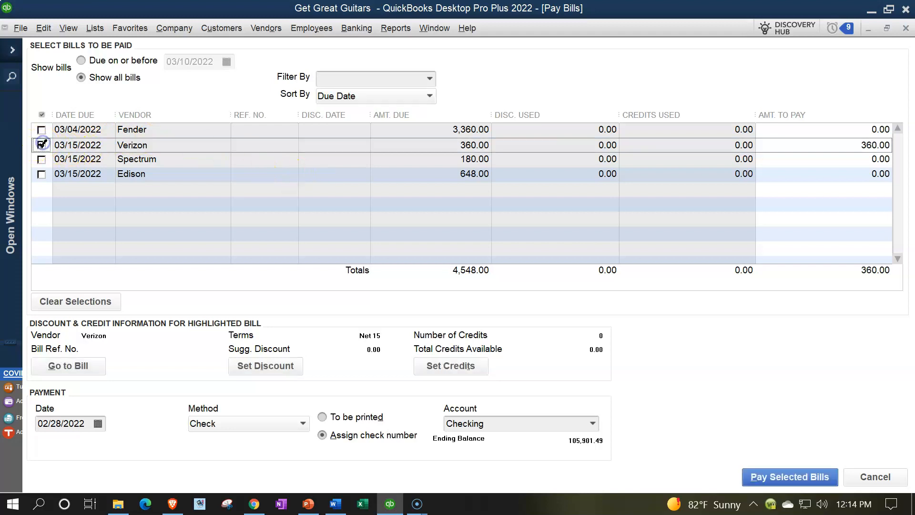
{"action": "left_click", "coordinate": [41, 160]}
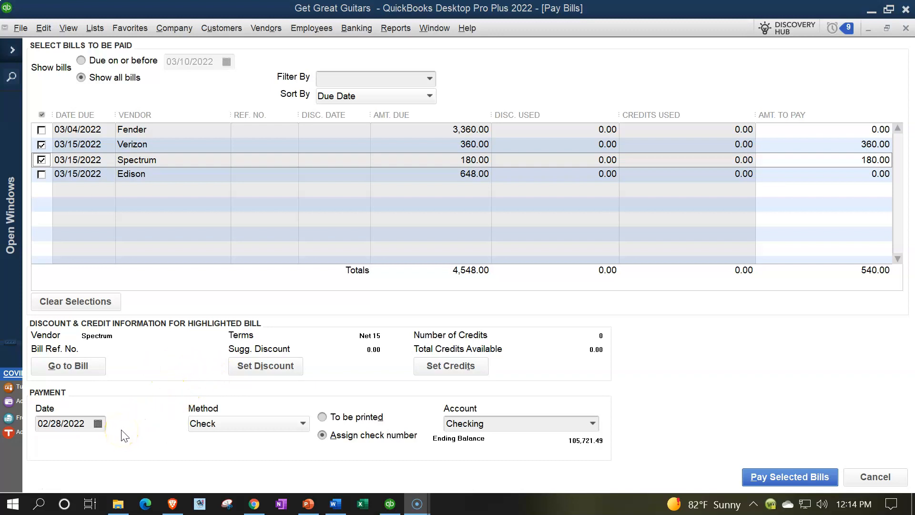
{"action": "left_click", "coordinate": [303, 423]}
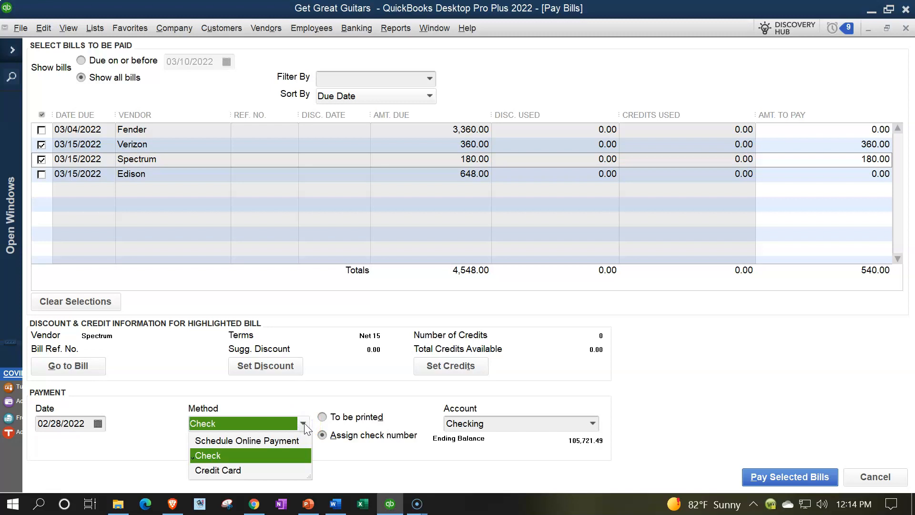
{"action": "left_click", "coordinate": [303, 423]}
{"action": "left_click", "coordinate": [303, 424]}
{"action": "left_click", "coordinate": [332, 453]}
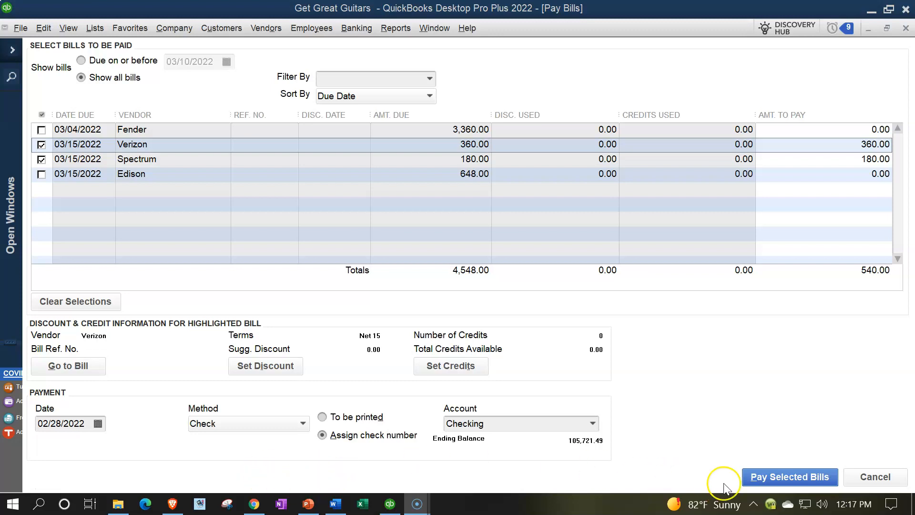
Pay the selected bills with check numbers assigned by QuickBooks, close the Payment Summary, and restore the Open Windows list.
{"action": "left_click", "coordinate": [772, 475]}
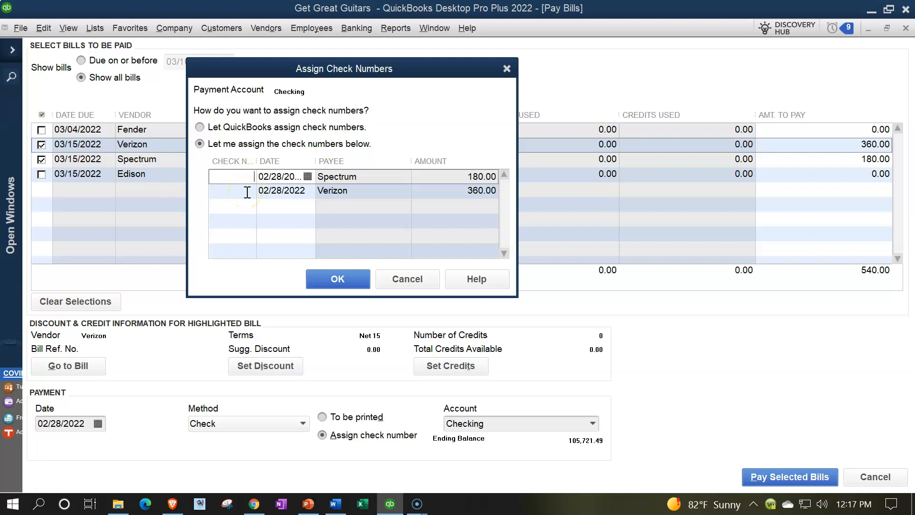
{"action": "left_click", "coordinate": [200, 127]}
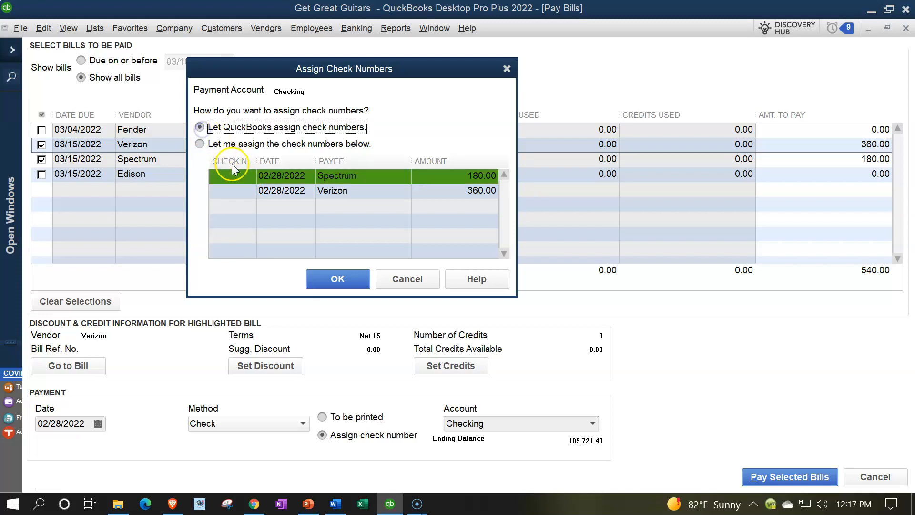
{"action": "left_click_drag", "start_coordinate": [275, 78], "coordinate": [164, 186]}
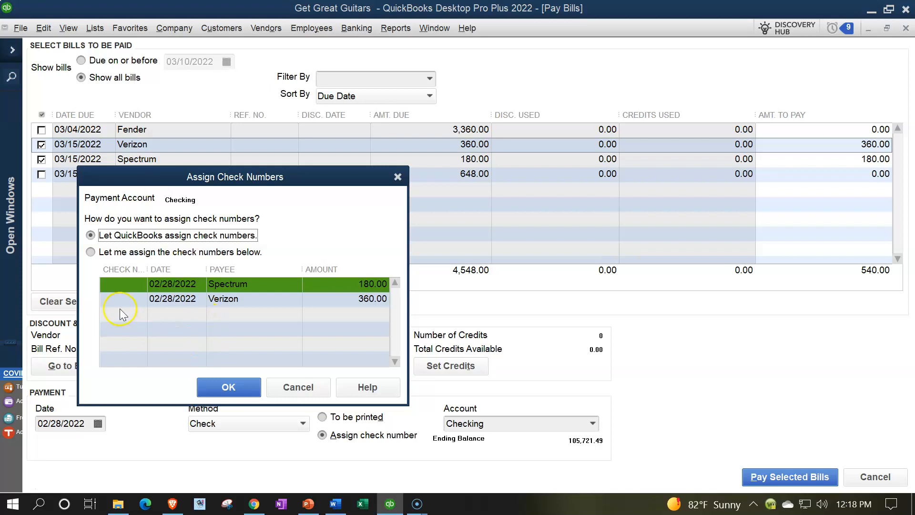
{"action": "left_click", "coordinate": [244, 392]}
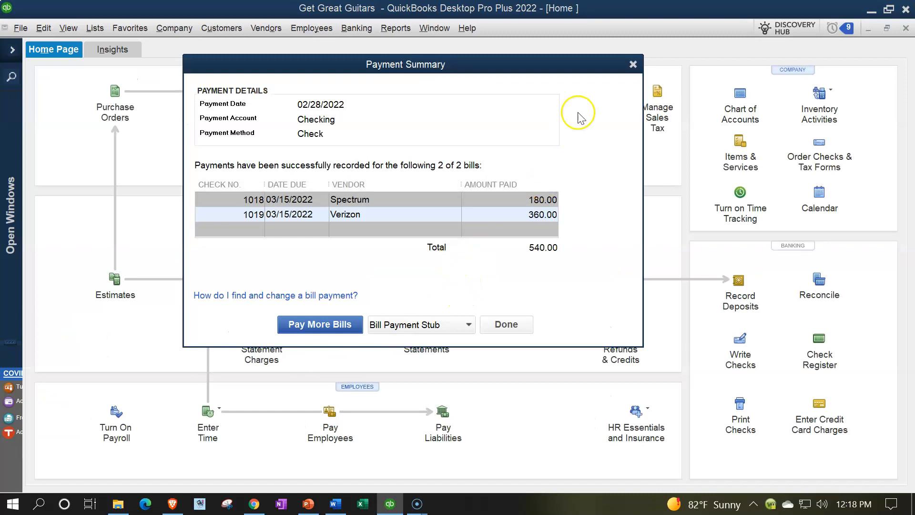
{"action": "left_click", "coordinate": [633, 65]}
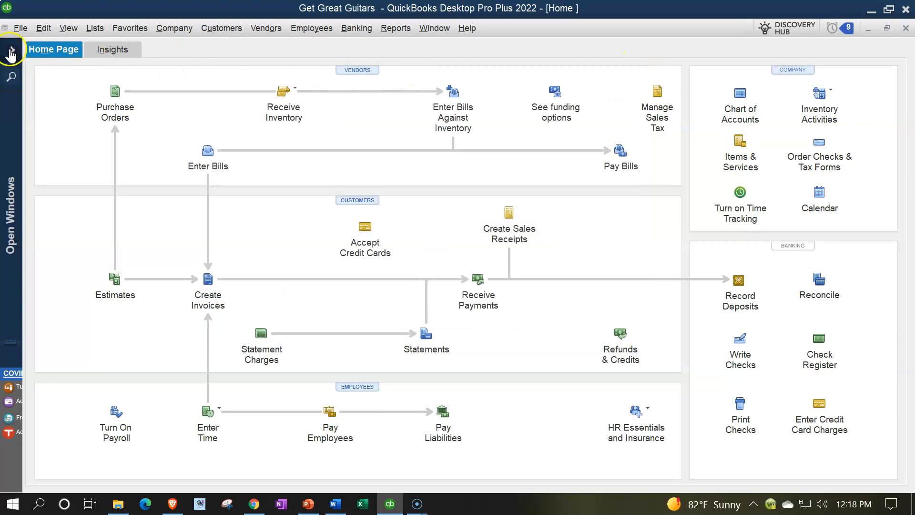
{"action": "left_click", "coordinate": [12, 50]}
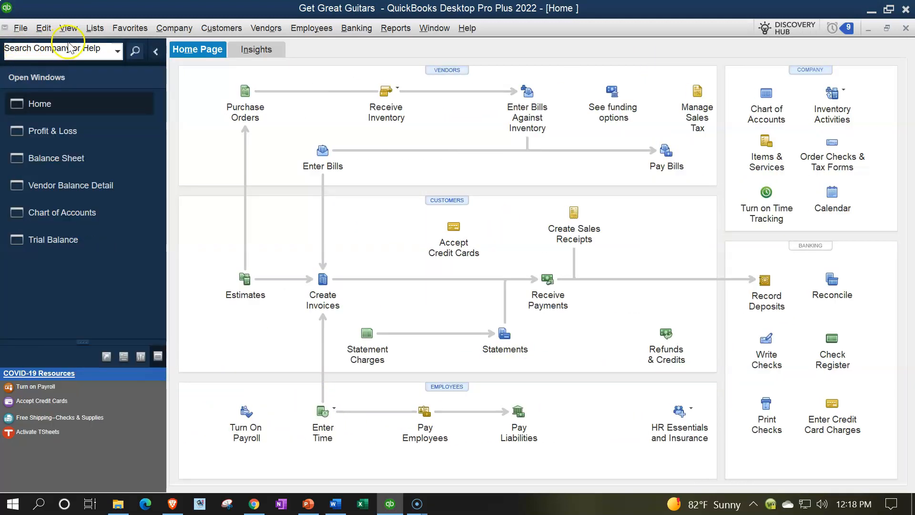
Open the Checking register from the Chart of Accounts, review the February bill payments, and close both windows.
{"action": "left_click", "coordinate": [96, 28]}
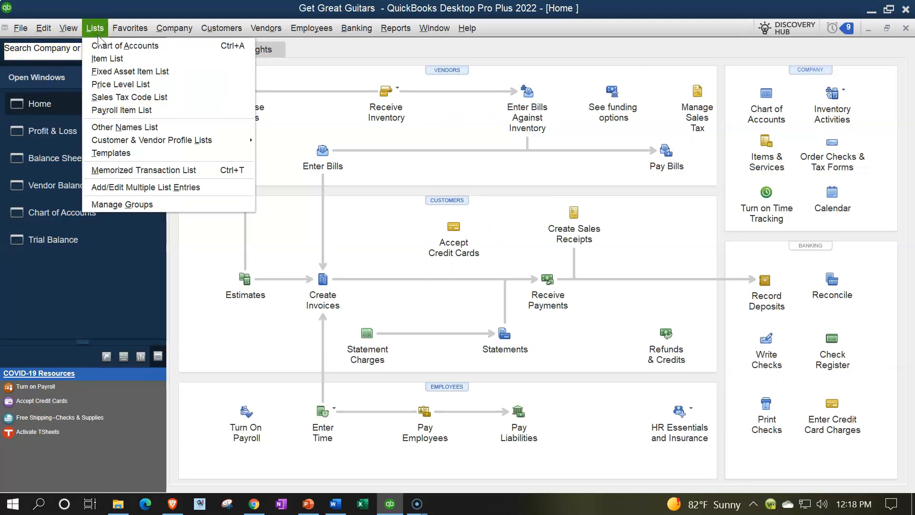
{"action": "left_click", "coordinate": [99, 44]}
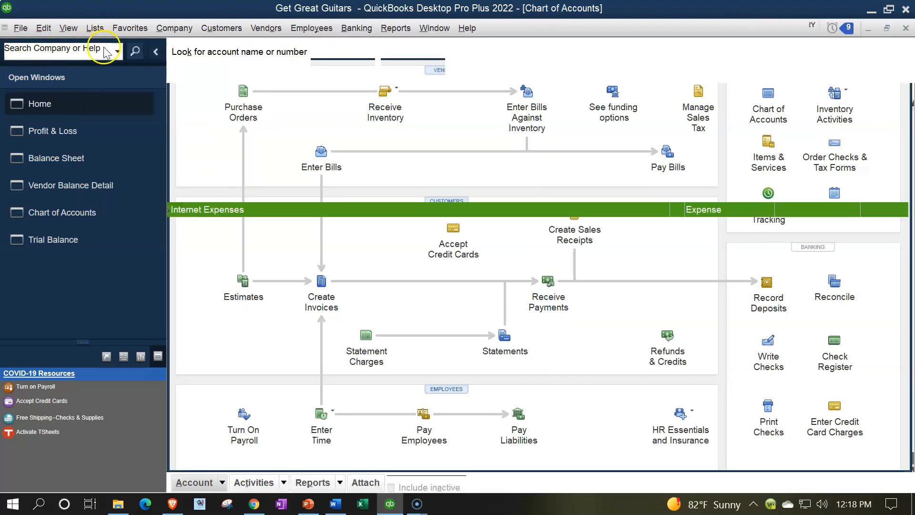
{"action": "scroll", "coordinate": [291, 153], "scroll_direction": "up", "scroll_amount": 1}
{"action": "scroll", "coordinate": [286, 153], "scroll_direction": "up", "scroll_amount": 10}
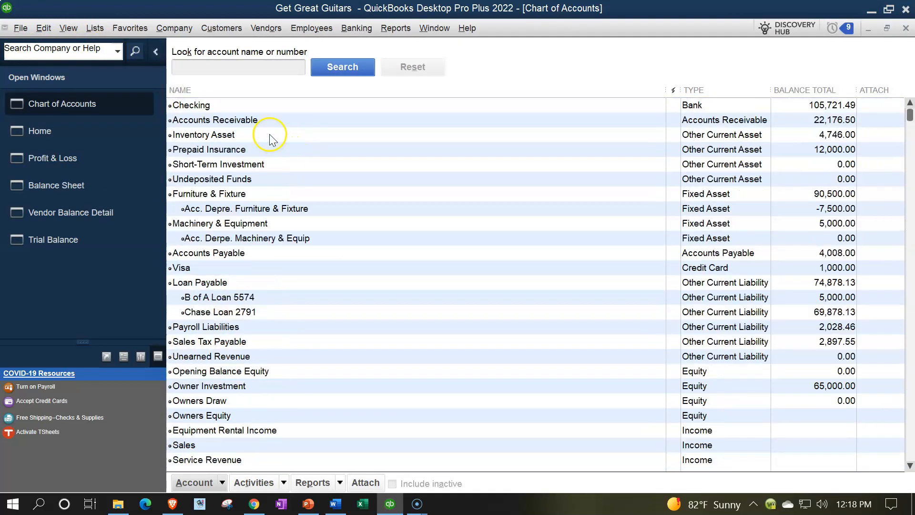
{"action": "double_click", "coordinate": [232, 107]}
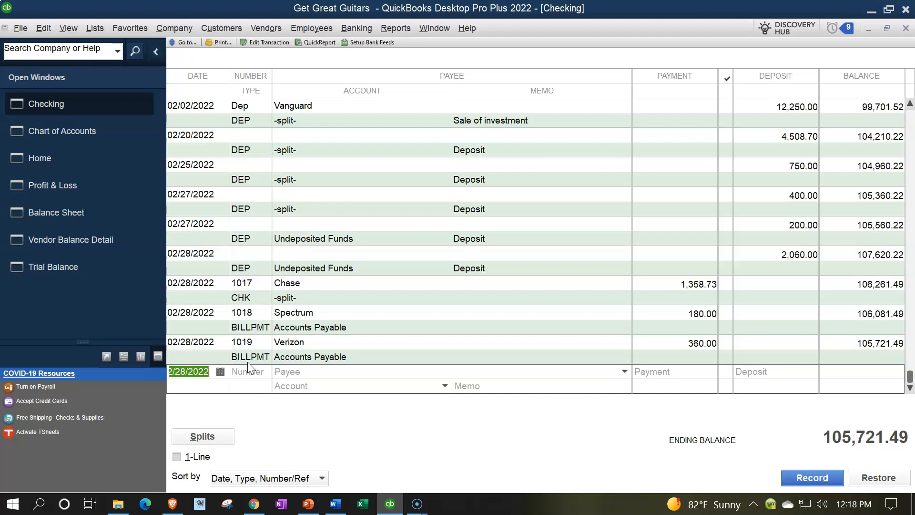
{"action": "left_click", "coordinate": [906, 28]}
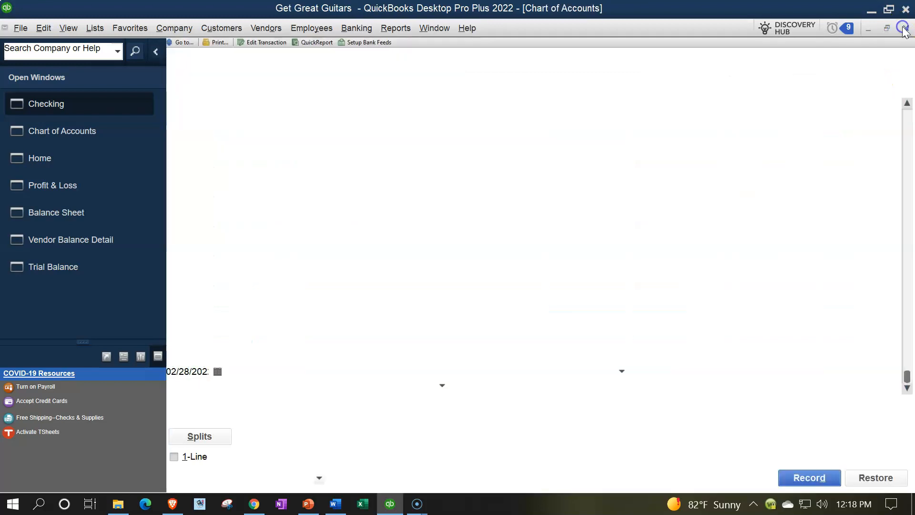
{"action": "left_click", "coordinate": [906, 28]}
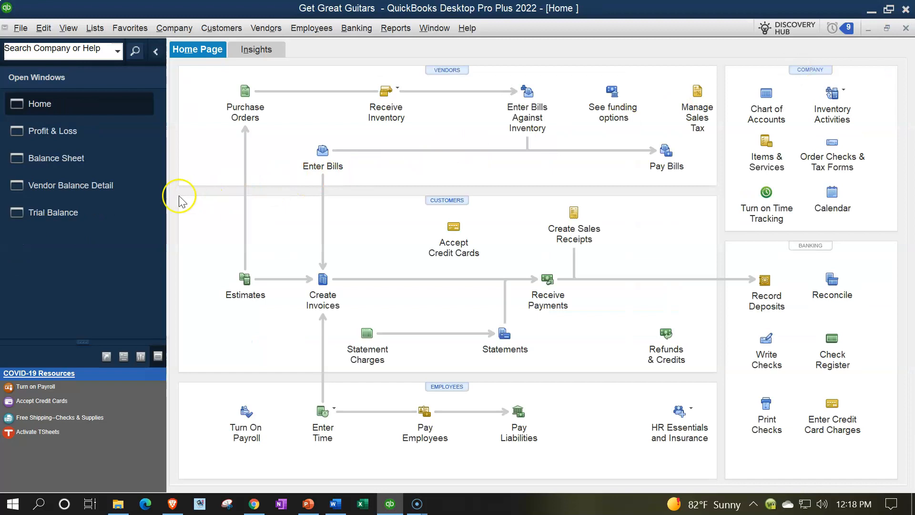
Examine the transactions behind Accounts Payable in the Balance Sheet, including the Spectrum bill payment check, and return to the report.
{"action": "left_click", "coordinate": [82, 161]}
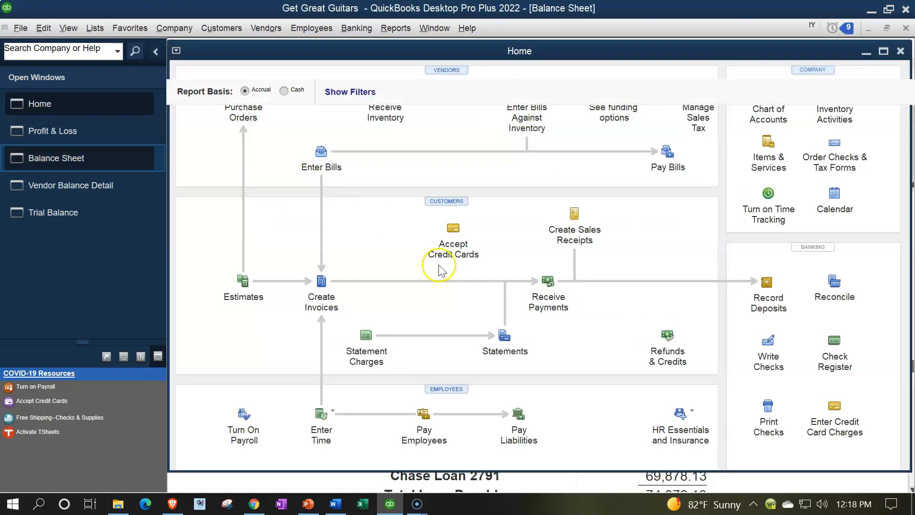
{"action": "scroll", "coordinate": [438, 270], "scroll_direction": "up", "scroll_amount": 6}
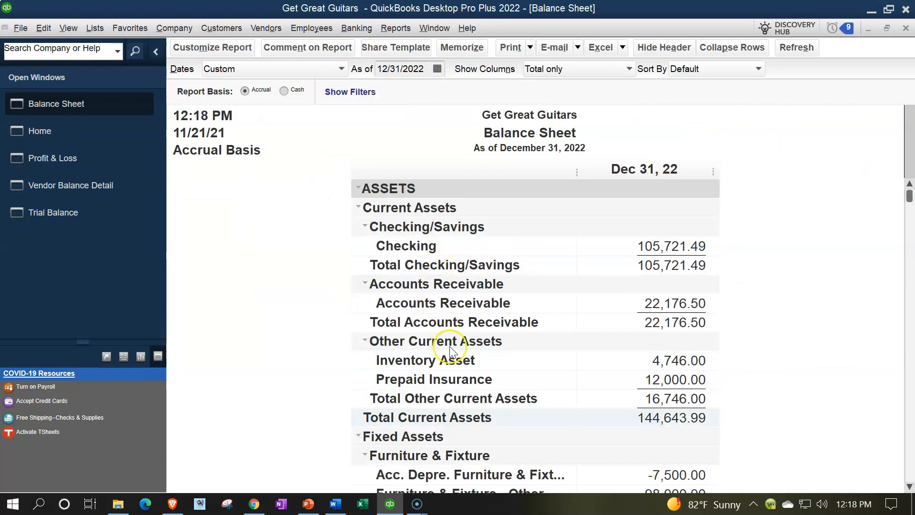
{"action": "scroll", "coordinate": [600, 313], "scroll_direction": "down", "scroll_amount": 7}
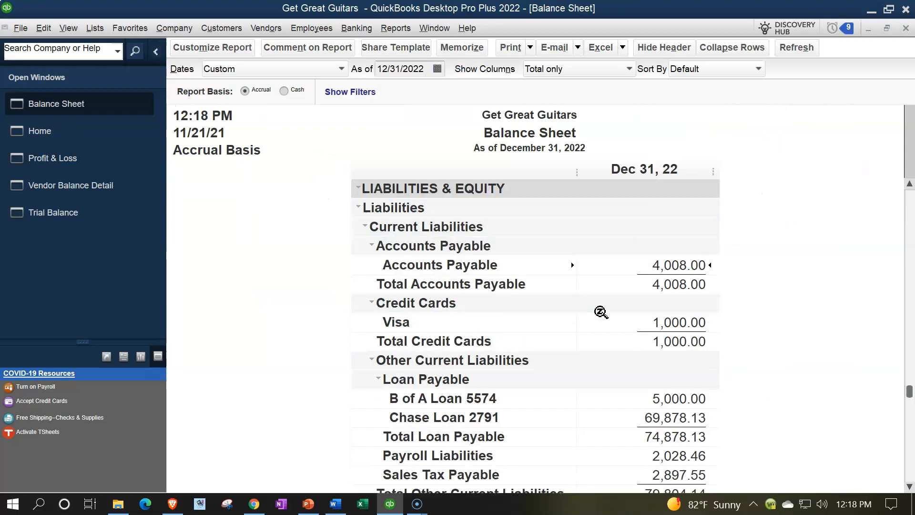
{"action": "double_click", "coordinate": [665, 263]}
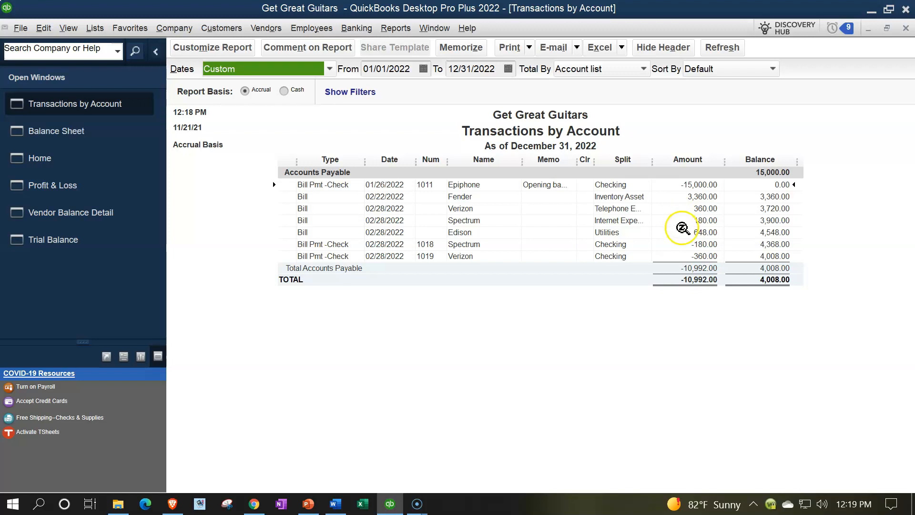
{"action": "double_click", "coordinate": [687, 243]}
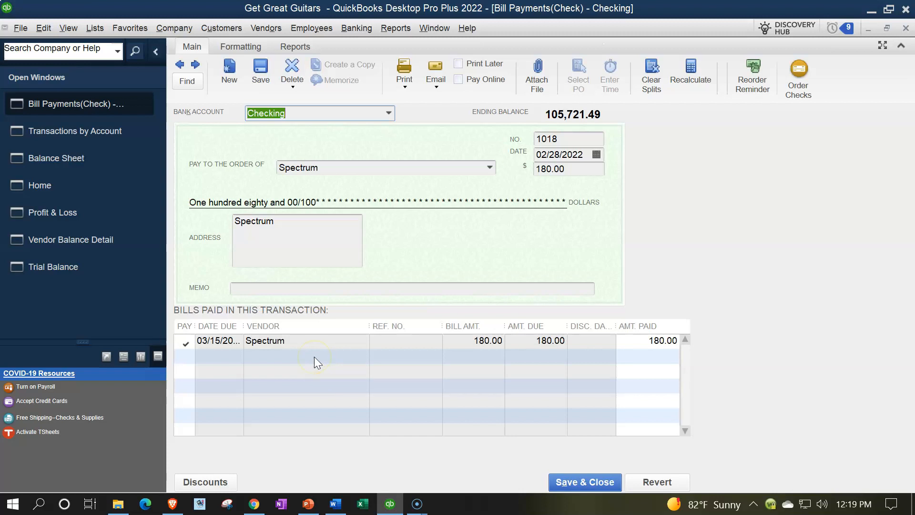
{"action": "left_click", "coordinate": [906, 28]}
{"action": "left_click", "coordinate": [905, 28]}
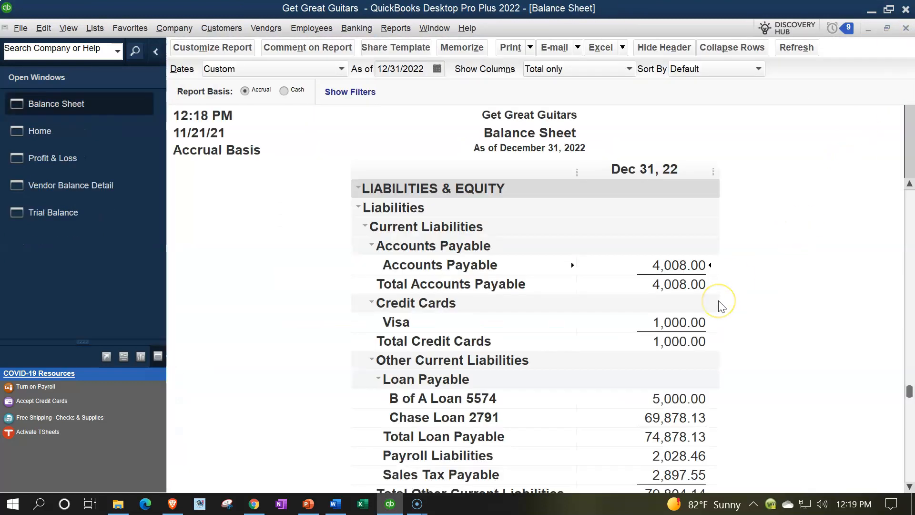
Examine the transactions behind Checking in the Balance Sheet, comparing the bill payment types with regular checks, and close the detail report.
{"action": "scroll", "coordinate": [719, 302], "scroll_direction": "down", "scroll_amount": 3}
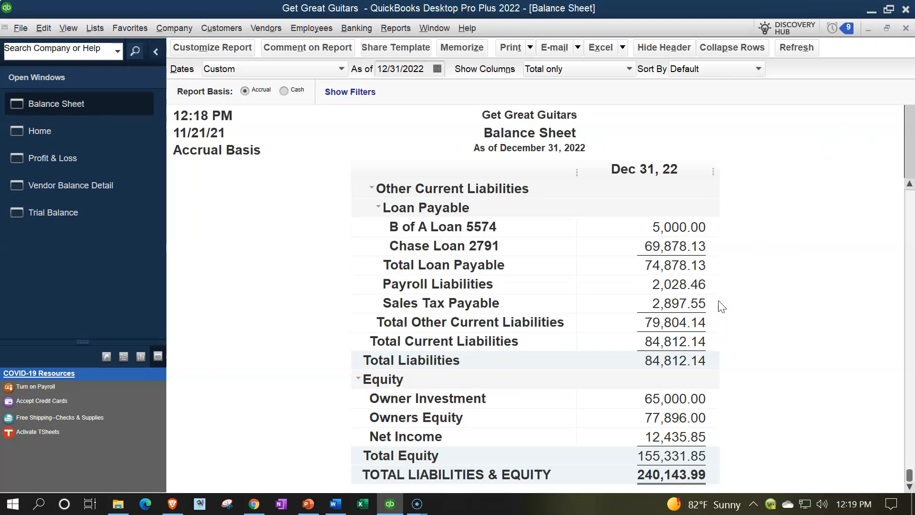
{"action": "scroll", "coordinate": [721, 306], "scroll_direction": "up", "scroll_amount": 3}
{"action": "scroll", "coordinate": [721, 306], "scroll_direction": "up", "scroll_amount": 5}
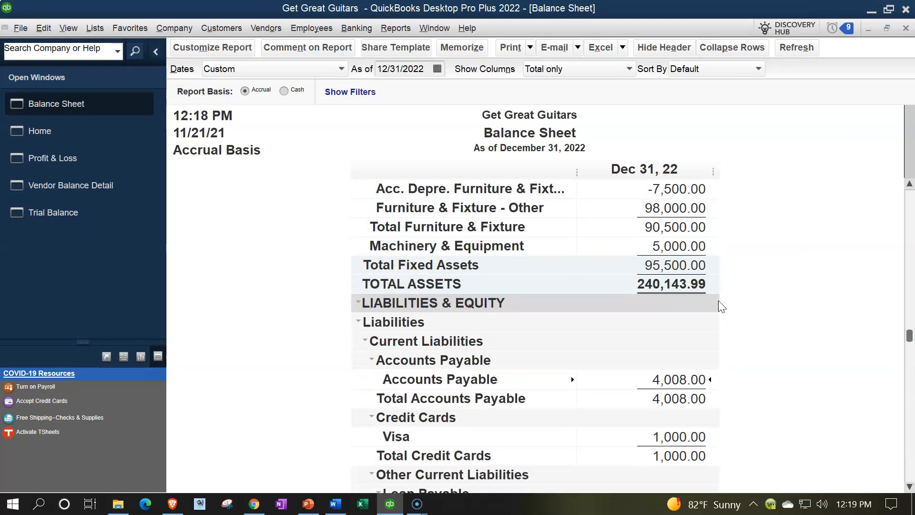
{"action": "scroll", "coordinate": [721, 306], "scroll_direction": "up", "scroll_amount": 2}
{"action": "double_click", "coordinate": [677, 245]}
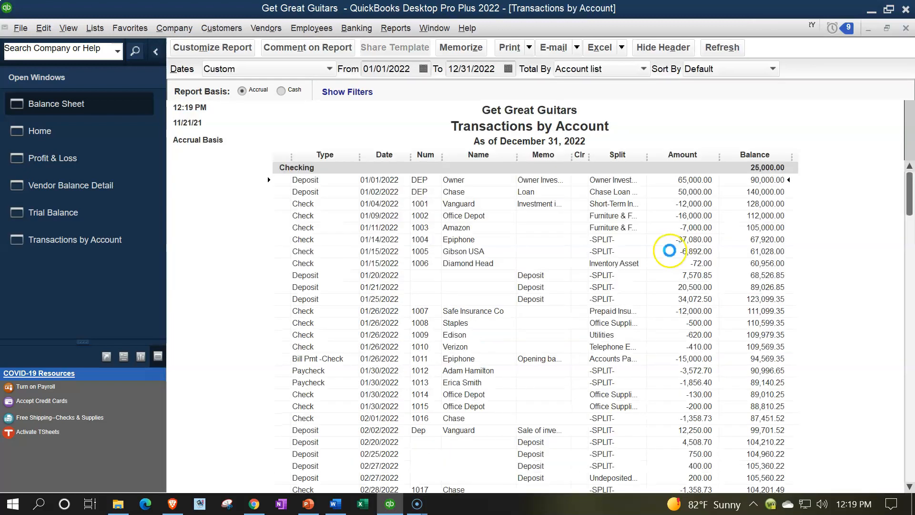
{"action": "scroll", "coordinate": [661, 290], "scroll_direction": "down", "scroll_amount": 8}
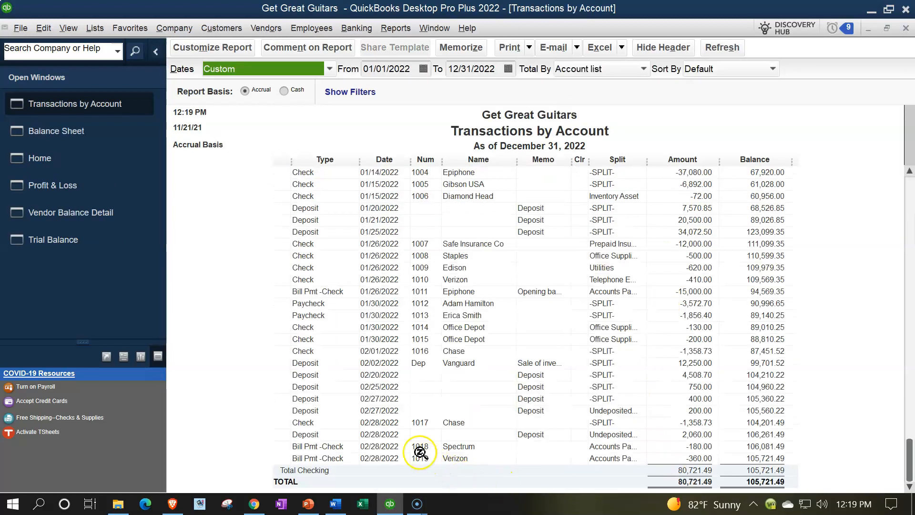
{"action": "left_click", "coordinate": [335, 446]}
{"action": "left_click", "coordinate": [336, 460]}
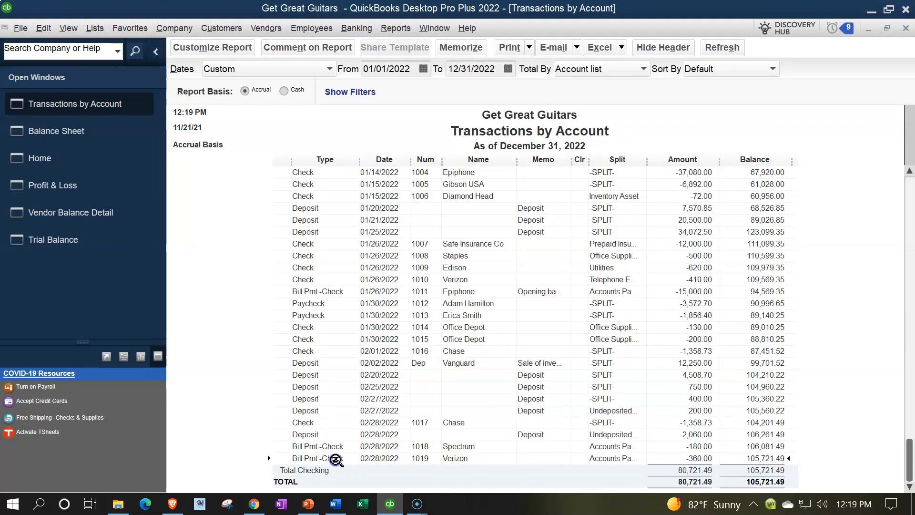
{"action": "left_click", "coordinate": [324, 422]}
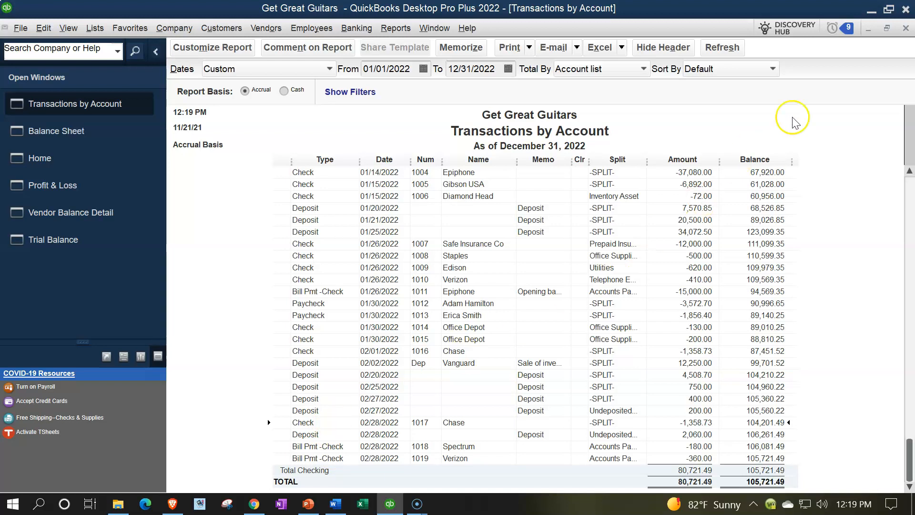
{"action": "left_click", "coordinate": [904, 34]}
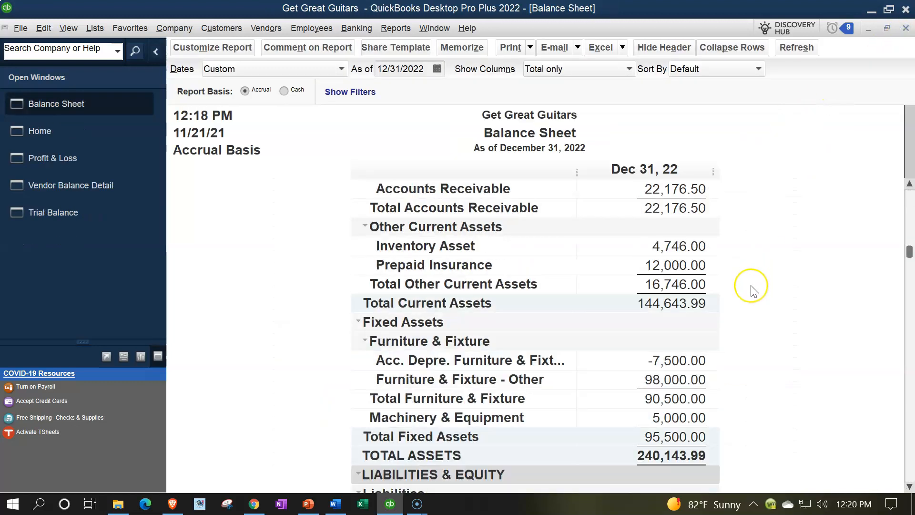
Compare Accounts Payable in the Balance Sheet with the Vendor Balance Detail report, checking the Spectrum and Verizon bills, payments and overall total.
{"action": "scroll", "coordinate": [755, 291], "scroll_direction": "down", "scroll_amount": 5}
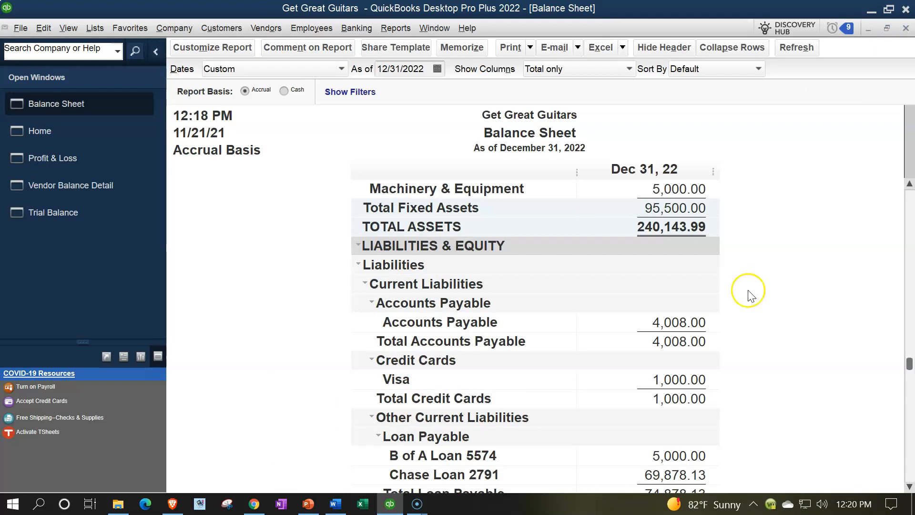
{"action": "left_click", "coordinate": [673, 270]}
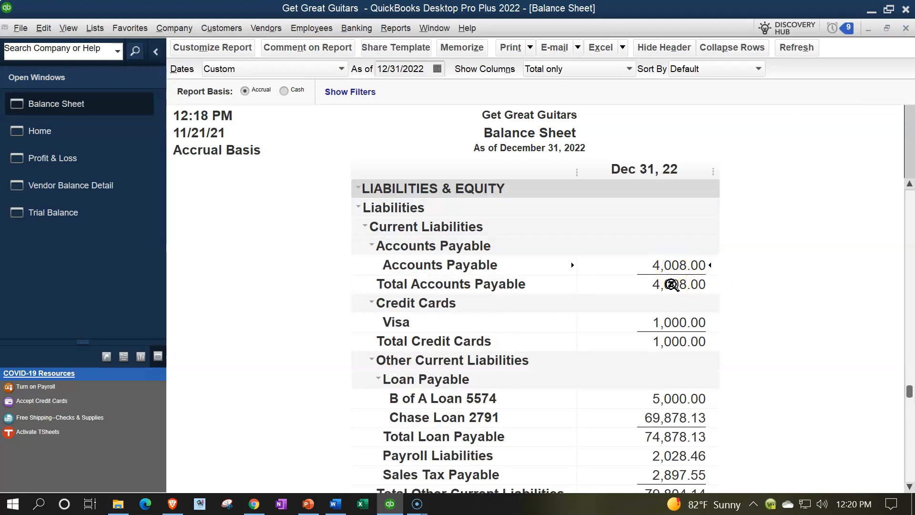
{"action": "left_click", "coordinate": [98, 187]}
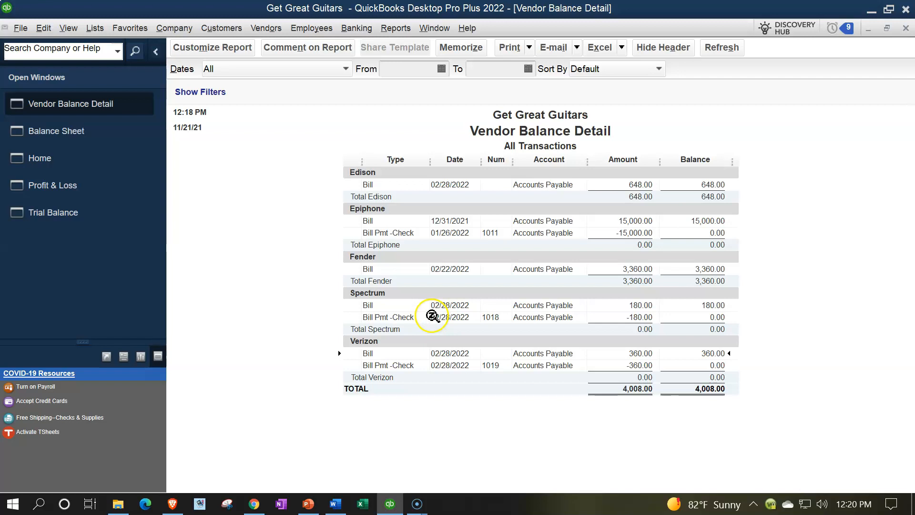
{"action": "left_click", "coordinate": [610, 306]}
{"action": "left_click", "coordinate": [628, 316]}
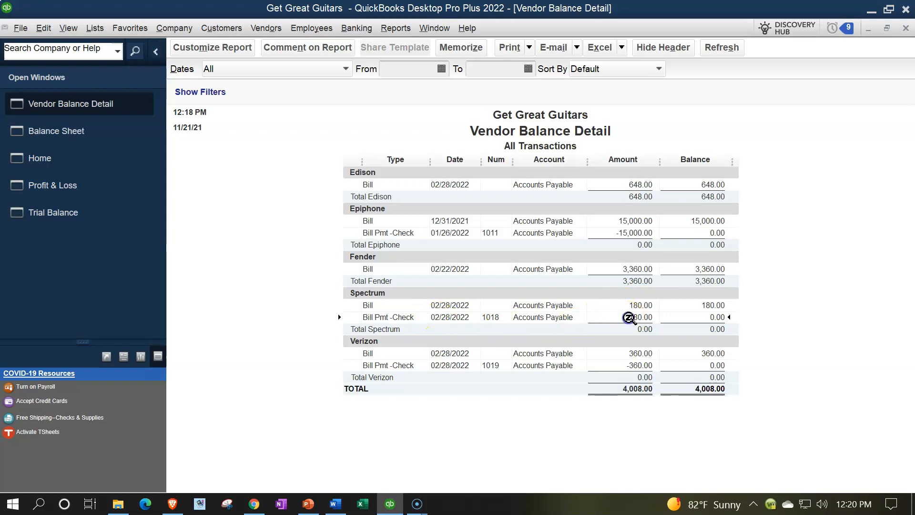
{"action": "left_click", "coordinate": [640, 342]}
{"action": "left_click", "coordinate": [651, 375]}
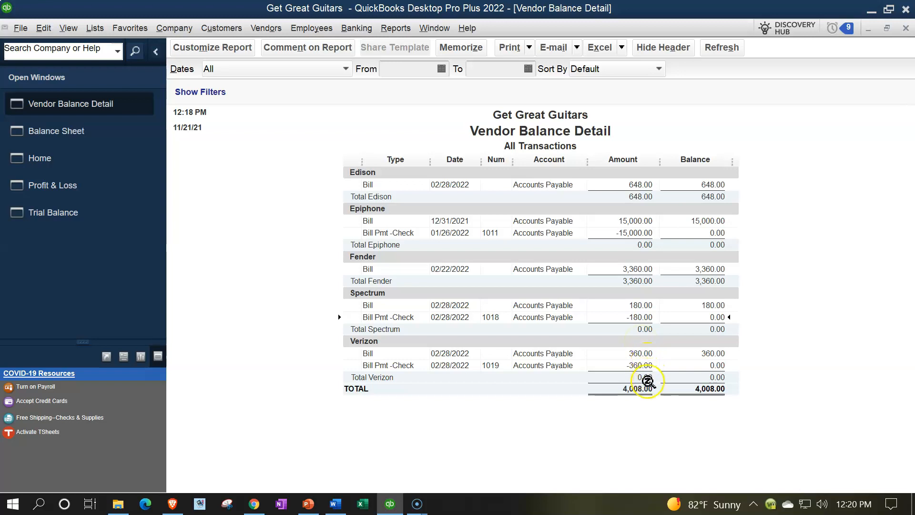
{"action": "left_click", "coordinate": [641, 353]}
{"action": "left_click", "coordinate": [641, 365]}
{"action": "left_click", "coordinate": [643, 388]}
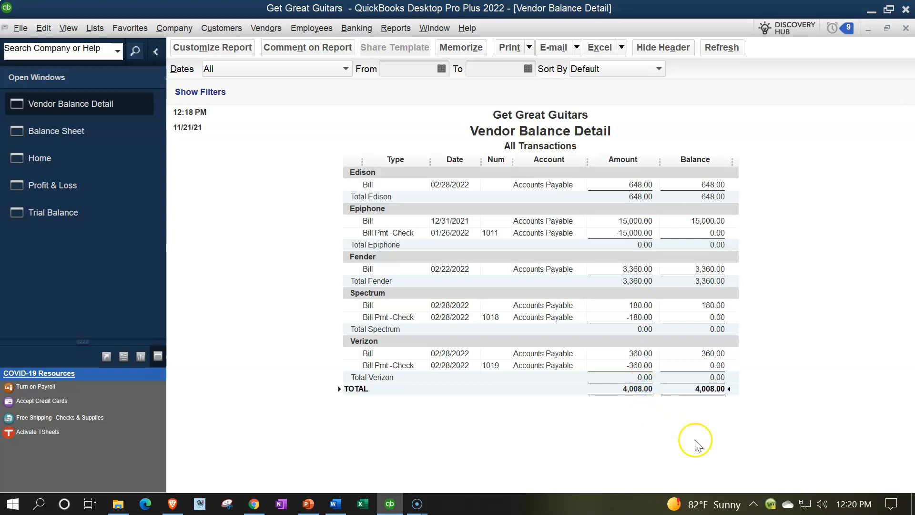
Open the Vendor Center, review the vendors with open balances, and set the vendor list back to Active Vendors.
{"action": "left_click", "coordinate": [78, 136]}
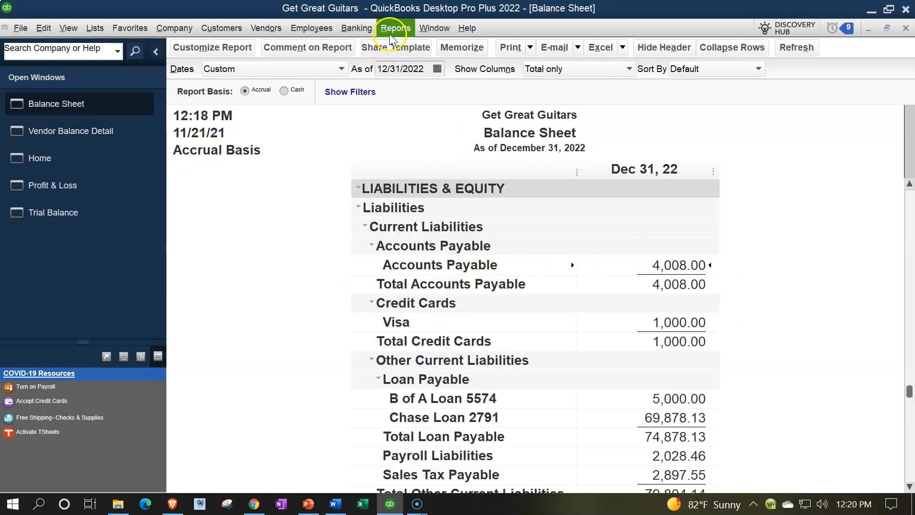
{"action": "left_click", "coordinate": [276, 28]}
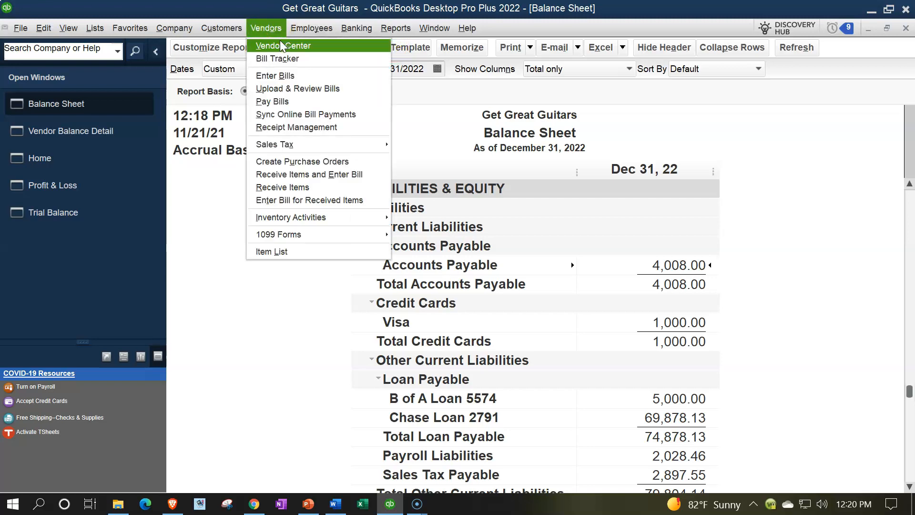
{"action": "left_click", "coordinate": [280, 43]}
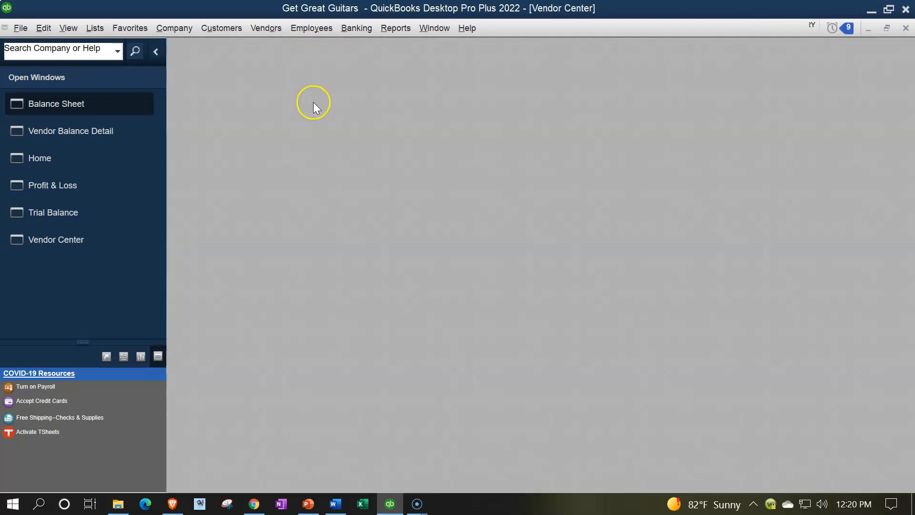
{"action": "left_click", "coordinate": [203, 74]}
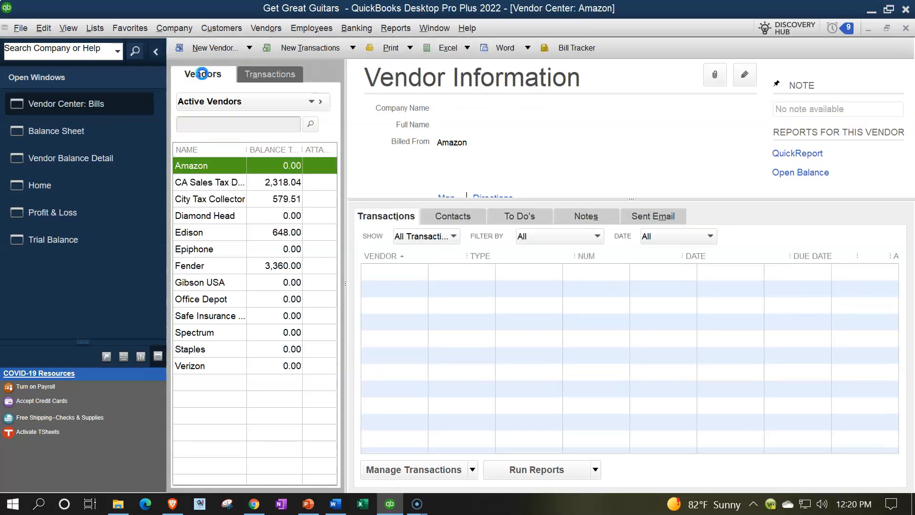
{"action": "left_click", "coordinate": [286, 108]}
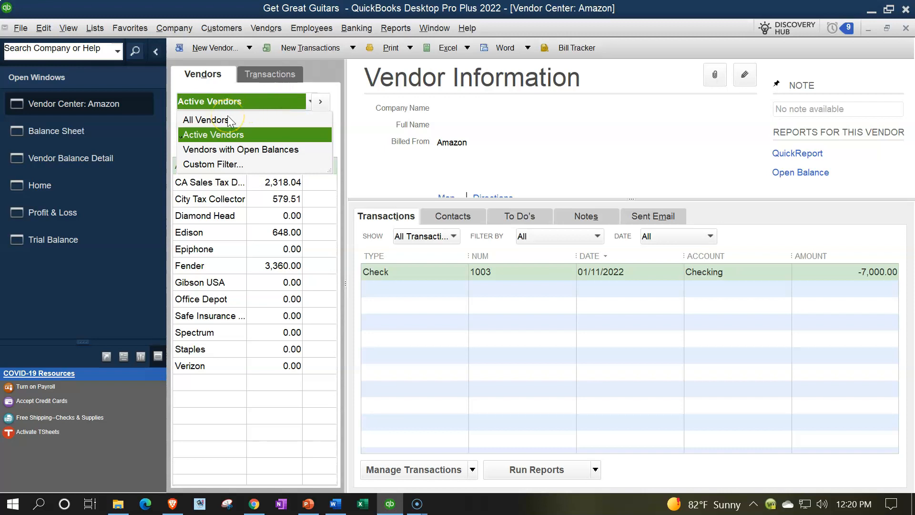
{"action": "left_click", "coordinate": [224, 136]}
{"action": "left_click", "coordinate": [233, 101]}
{"action": "left_click", "coordinate": [237, 150]}
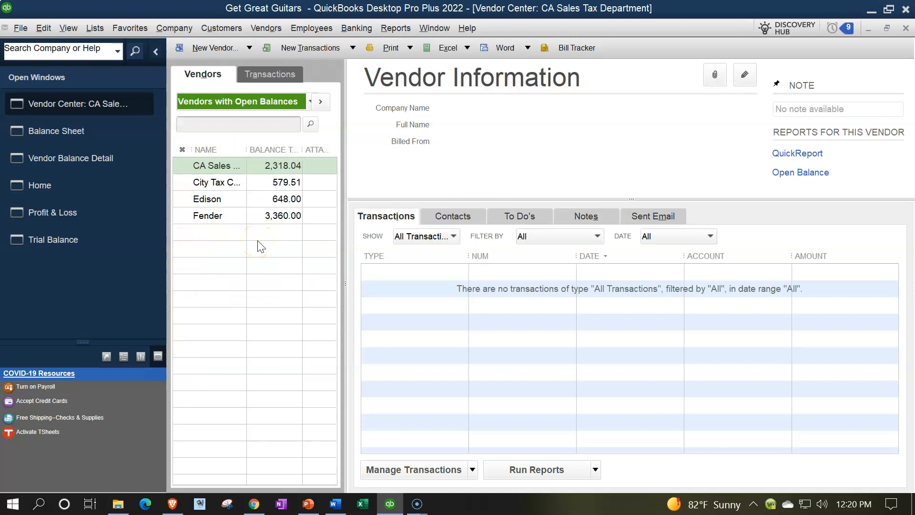
{"action": "left_click", "coordinate": [243, 102]}
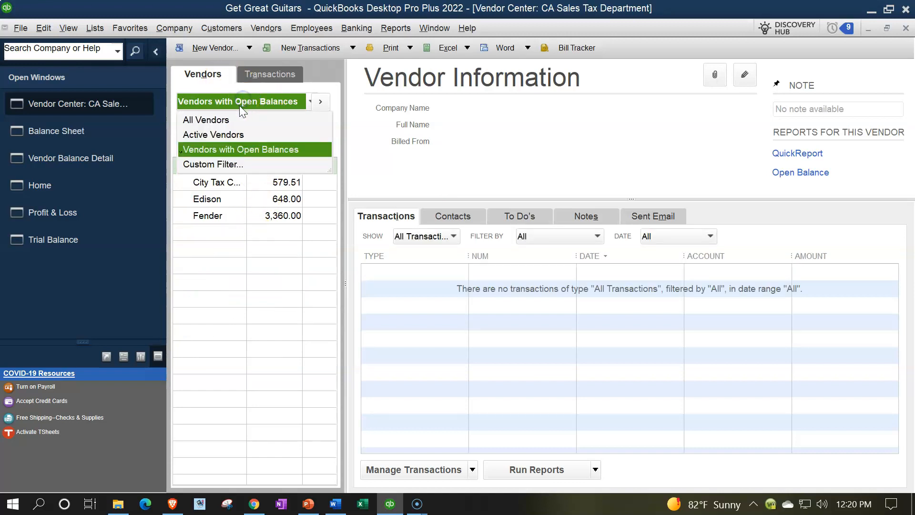
{"action": "left_click", "coordinate": [227, 135]}
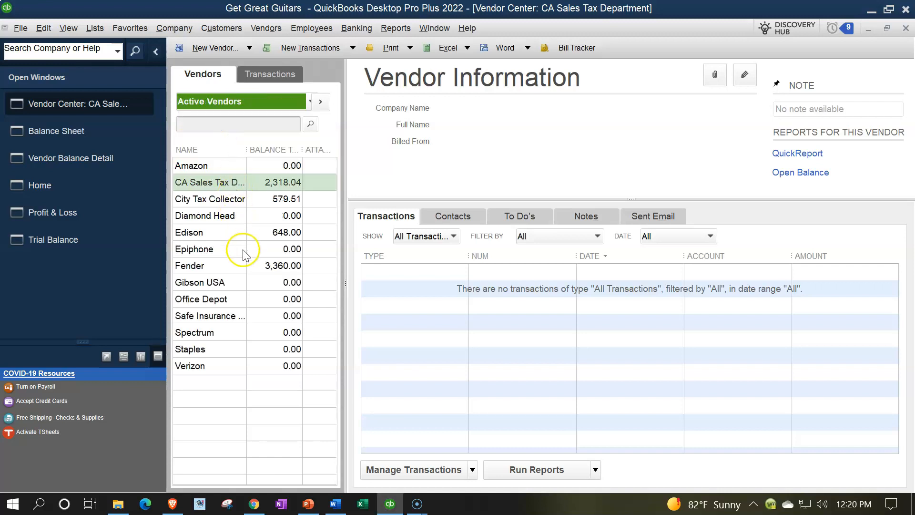
Review Verizon's transactions in the Vendor Center, and bring up the list of open bills for all vendors.
{"action": "left_click", "coordinate": [198, 366]}
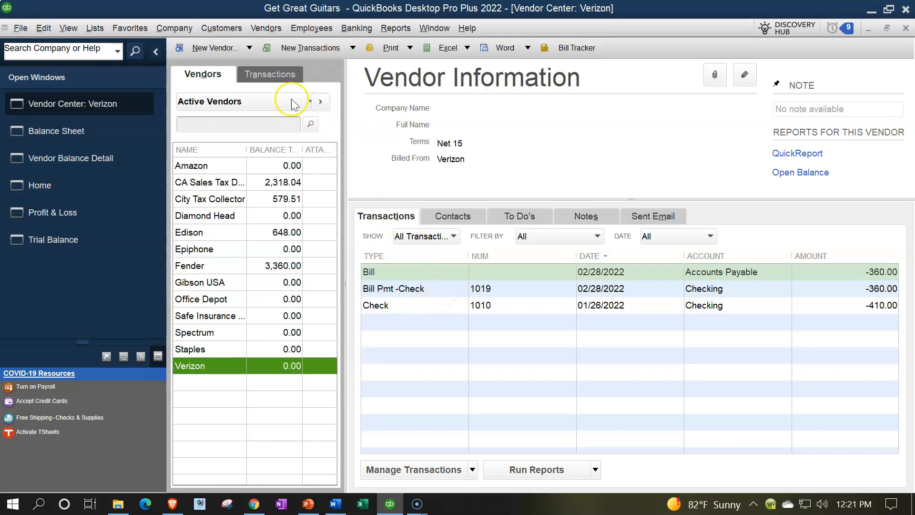
{"action": "left_click", "coordinate": [280, 76]}
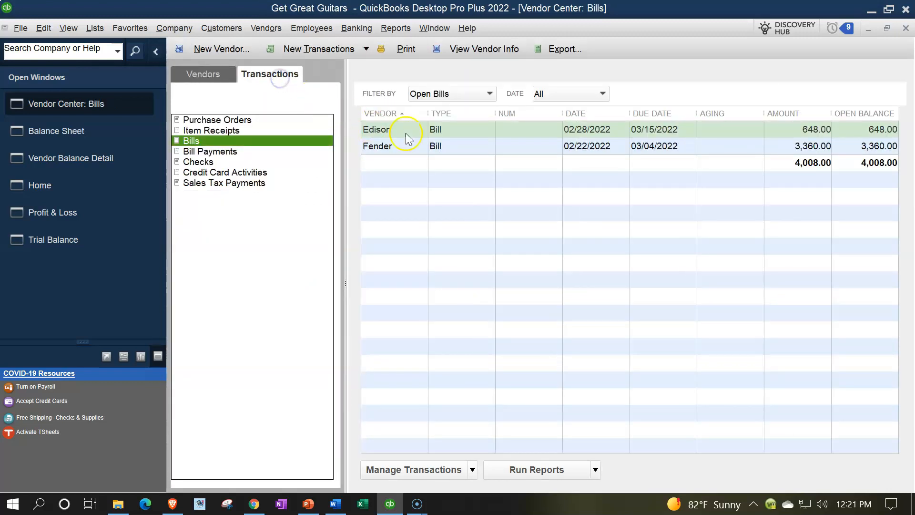
Show all bills in the vendor transaction list for comparison, and return the filter to Open Bills.
{"action": "left_click", "coordinate": [487, 95]}
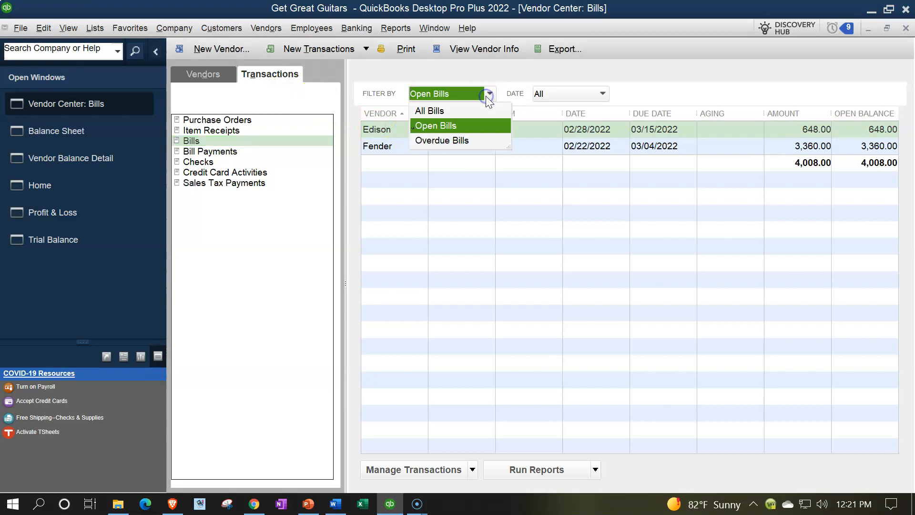
{"action": "left_click", "coordinate": [444, 107]}
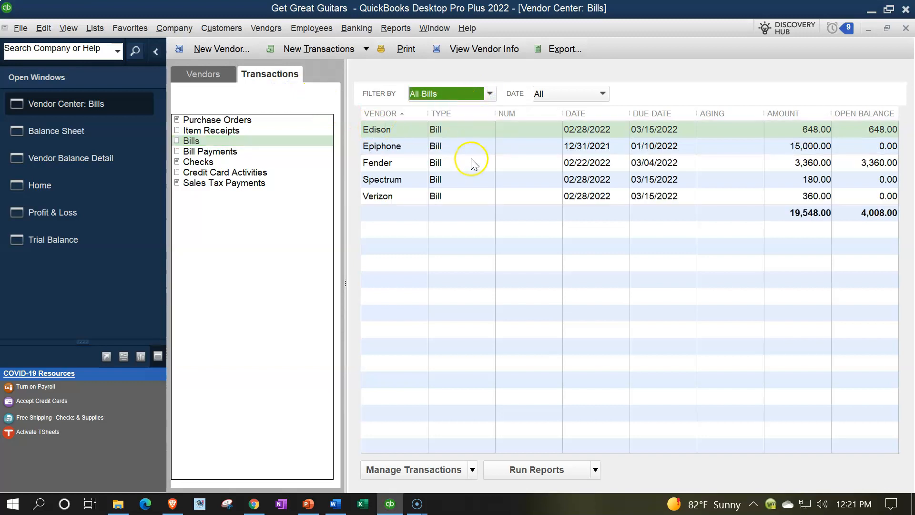
{"action": "left_click", "coordinate": [481, 93]}
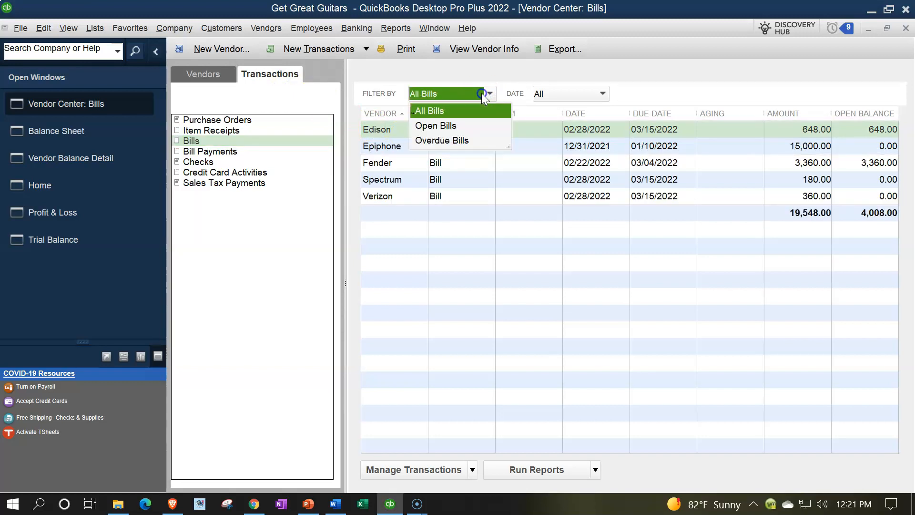
{"action": "left_click", "coordinate": [437, 129]}
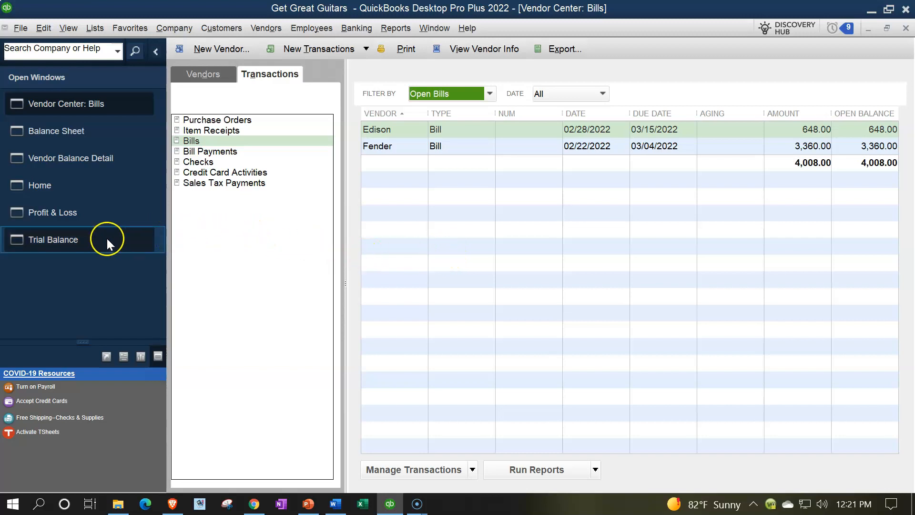
Bring up the Trial Balance and review its accounts from Checking down to the debit and credit totals.
{"action": "left_click", "coordinate": [93, 241]}
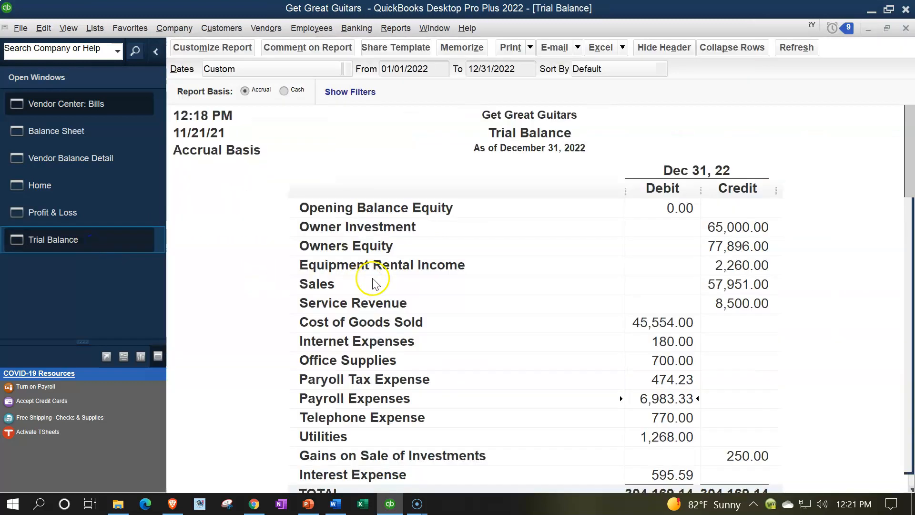
{"action": "scroll", "coordinate": [673, 212], "scroll_direction": "up", "scroll_amount": 5}
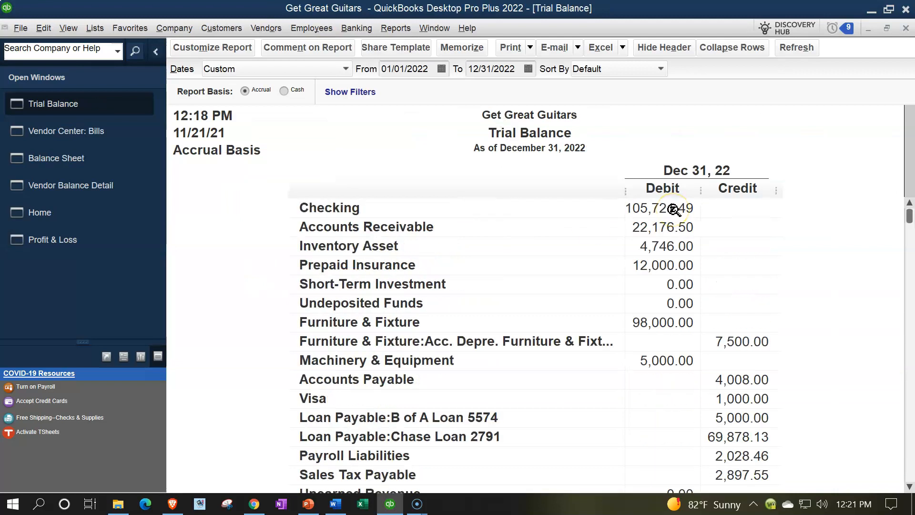
{"action": "left_click", "coordinate": [672, 207]}
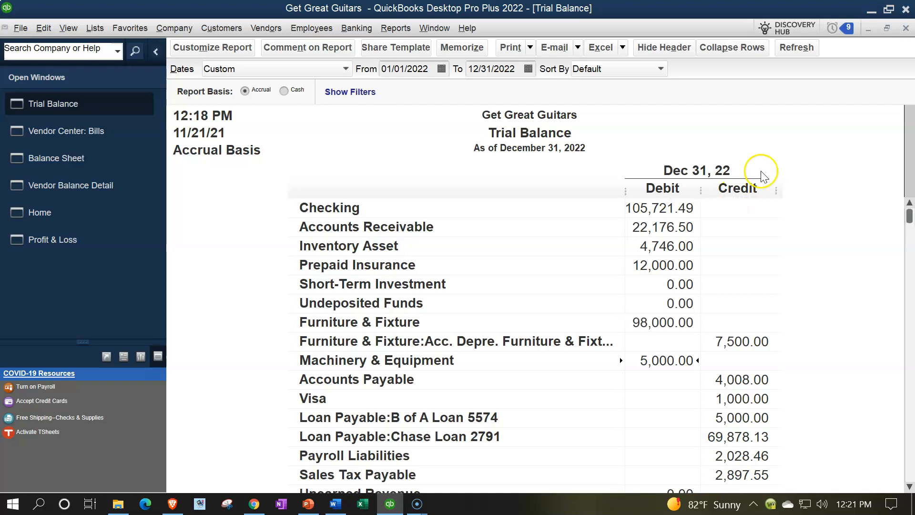
{"action": "key", "text": "Down"}
{"action": "key", "text": "Down"}
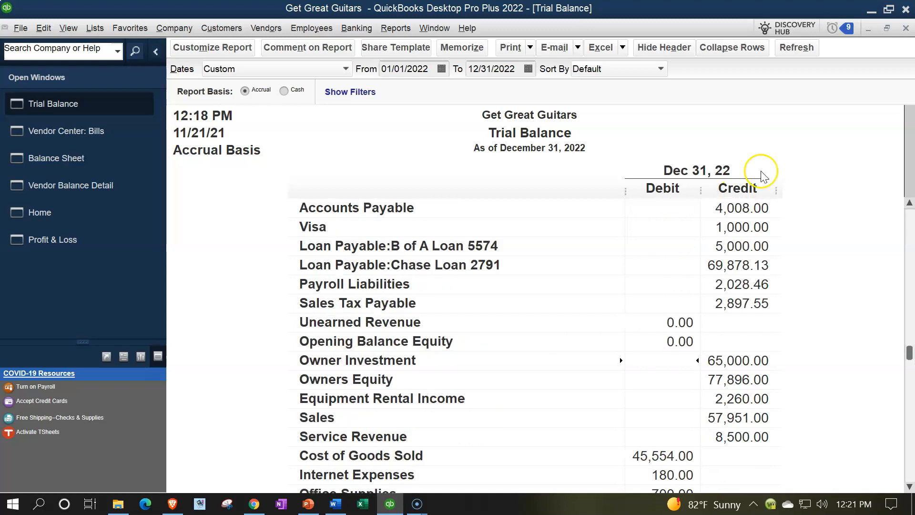
{"action": "key", "text": "Down"}
{"action": "key", "text": "Down"}
{"action": "key", "text": "Down"}
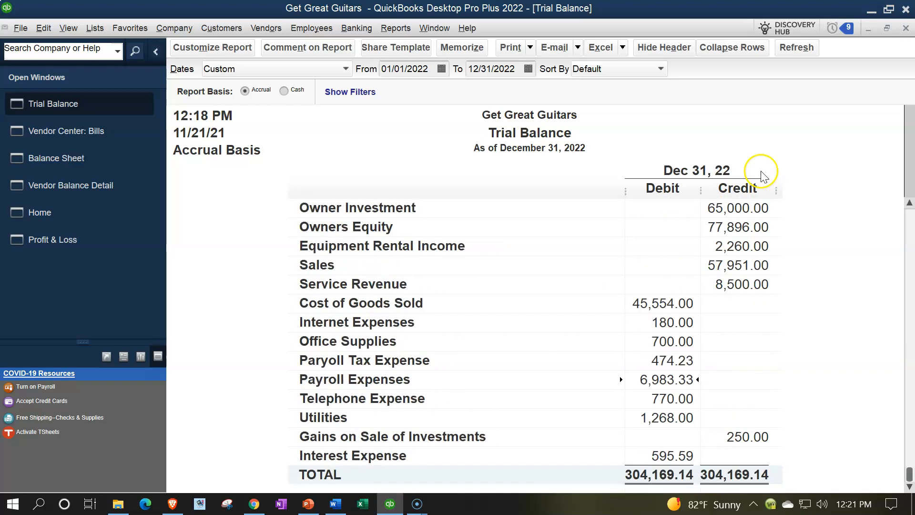